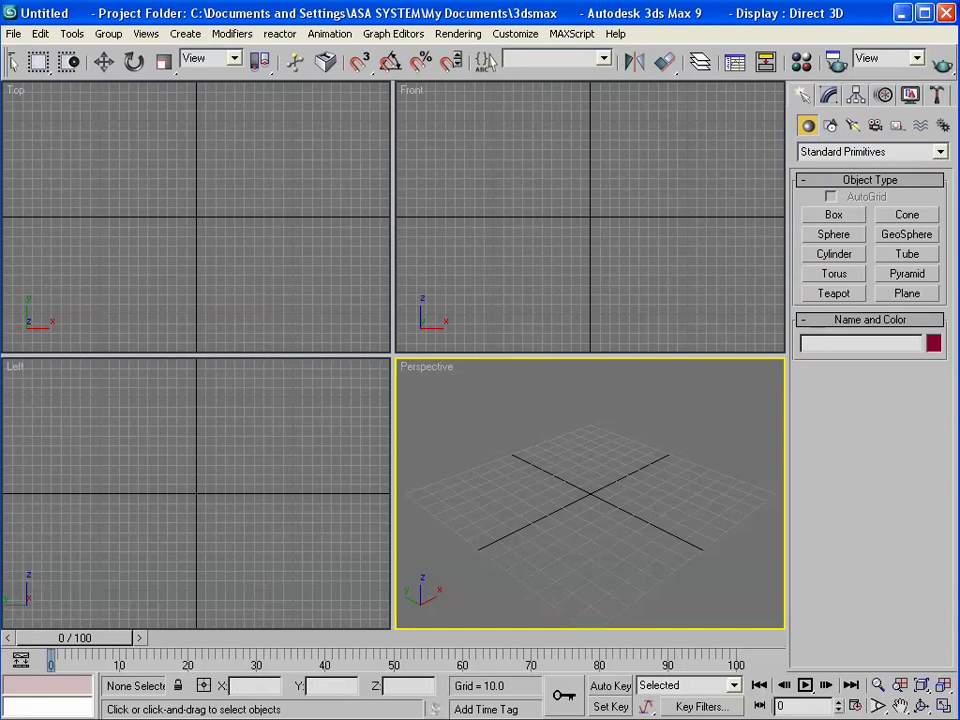
- Open 03.Material_BungkusRokok.max from the Rokok > ProjectSip folder on the E: drive
{"action": "left_click", "coordinate": [13, 33]}
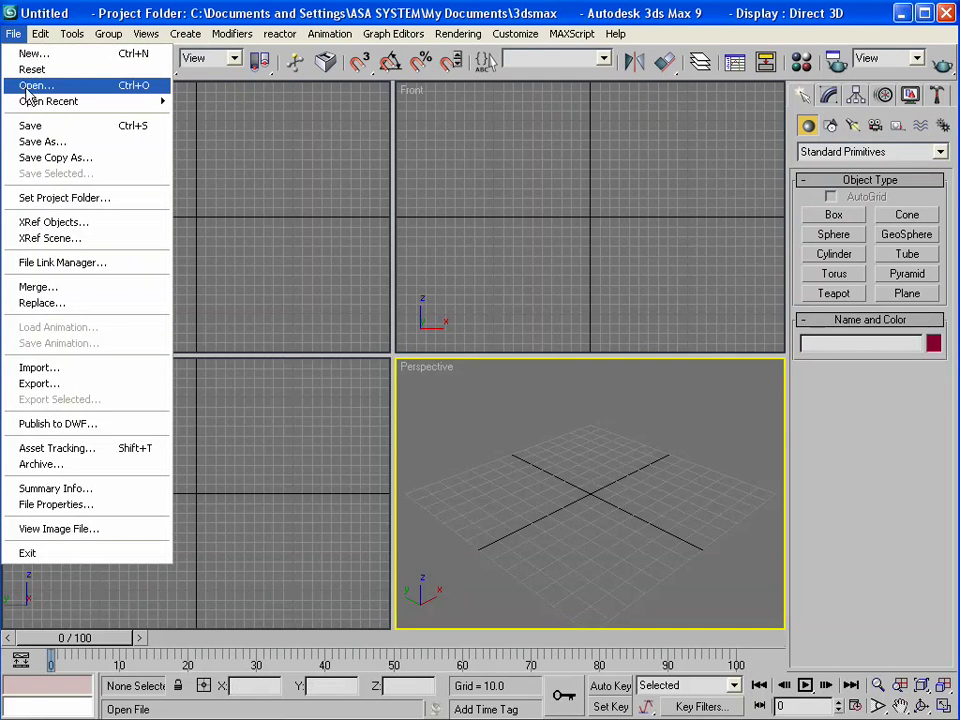
{"action": "left_click", "coordinate": [30, 86]}
{"action": "left_click", "coordinate": [390, 165]}
{"action": "left_click", "coordinate": [386, 431]}
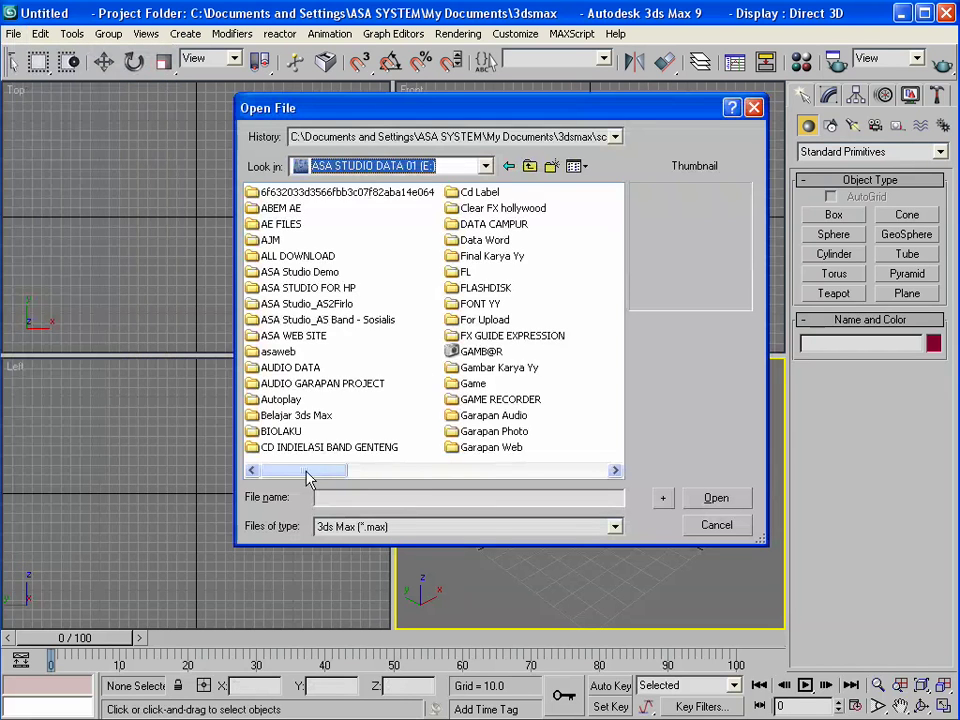
{"action": "left_click_drag", "start_coordinate": [308, 479], "coordinate": [443, 480]}
{"action": "double_click", "coordinate": [300, 381]}
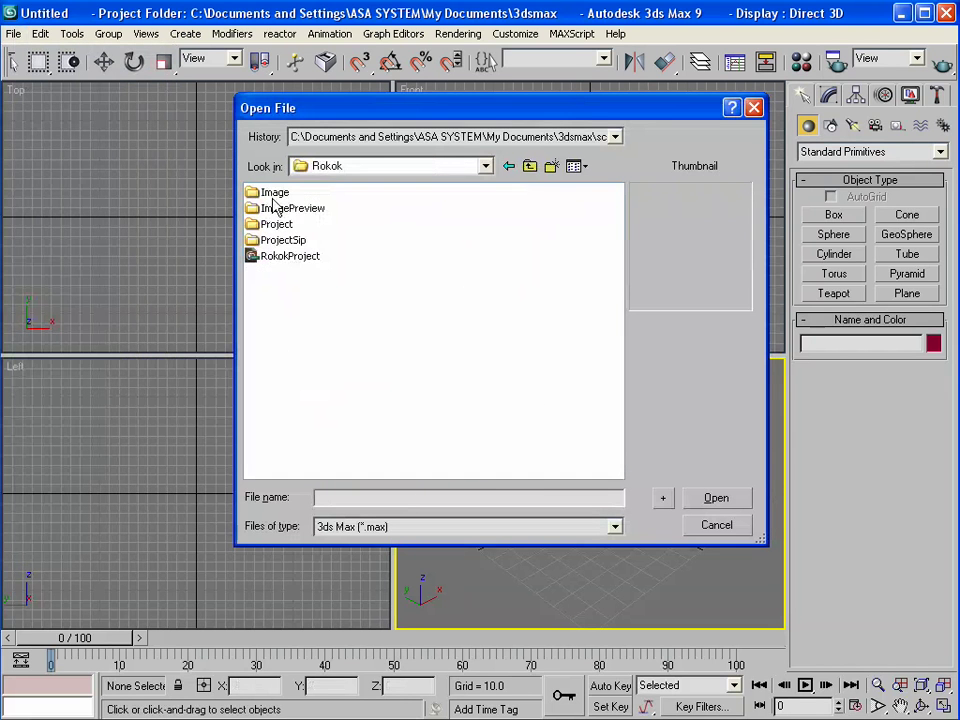
{"action": "double_click", "coordinate": [280, 241]}
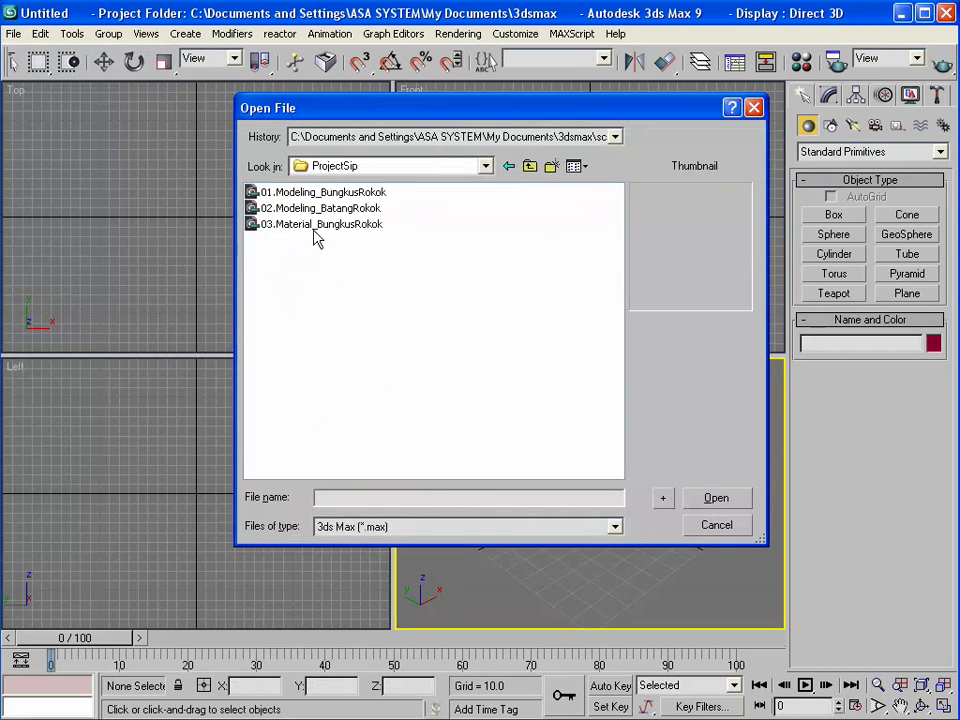
{"action": "left_click", "coordinate": [305, 226]}
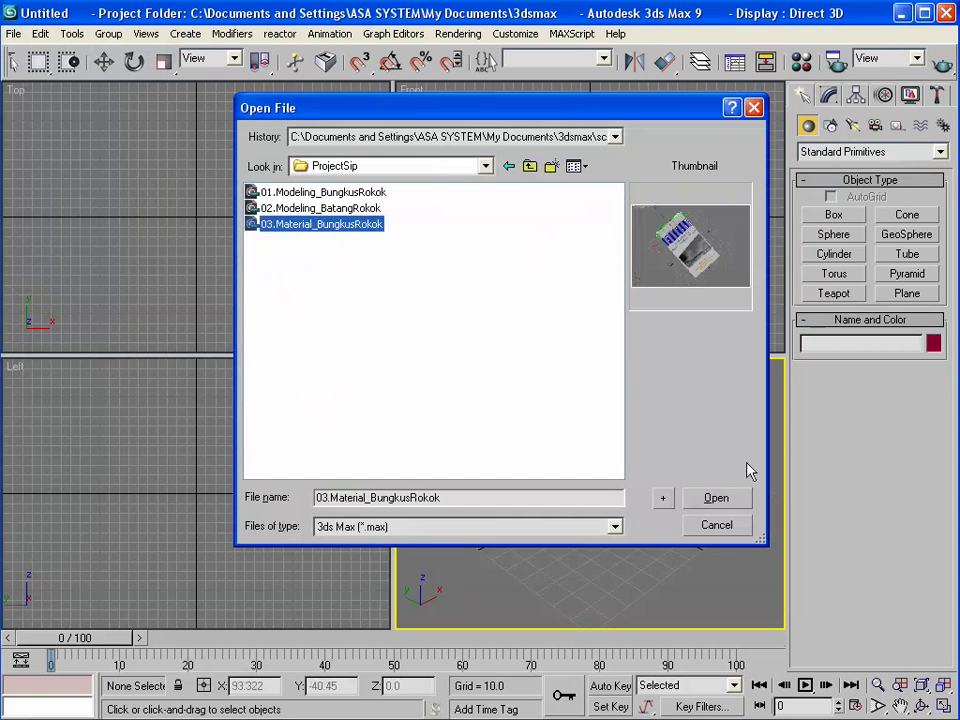
{"action": "left_click", "coordinate": [718, 499]}
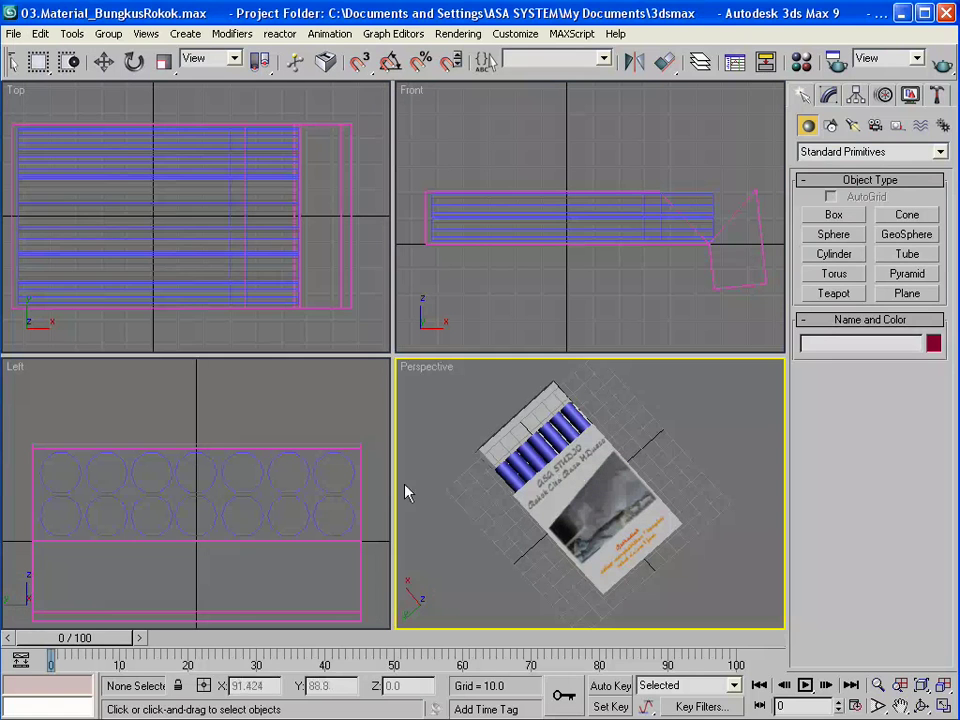
- Select Cylinder01, hide all unselected objects, and orbit the Perspective view around it
{"action": "left_click", "coordinate": [354, 473]}
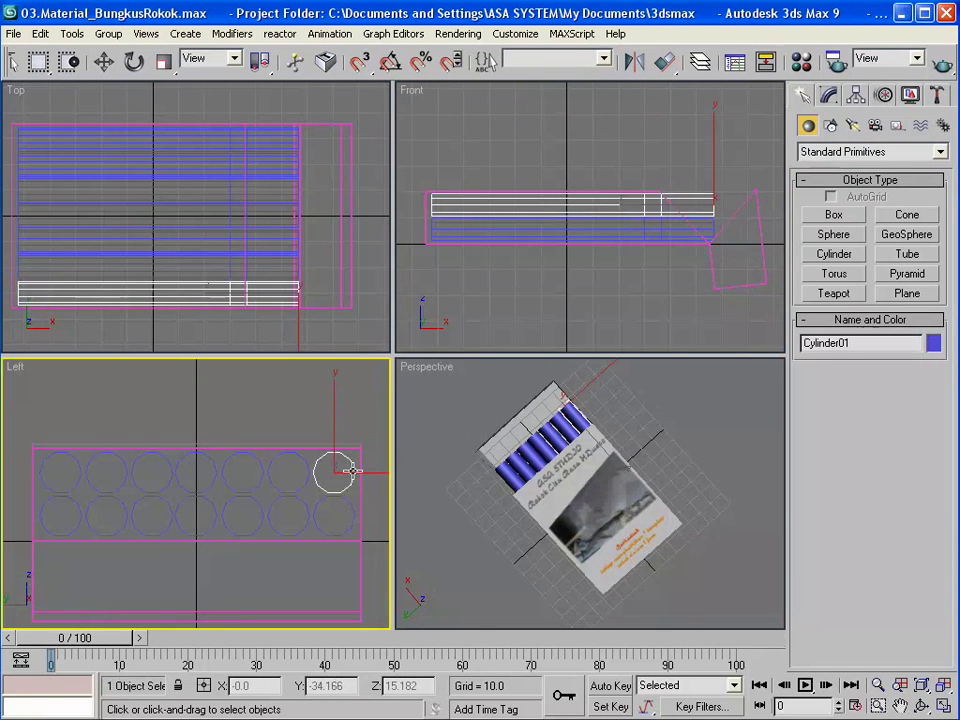
{"action": "right_click", "coordinate": [352, 474]}
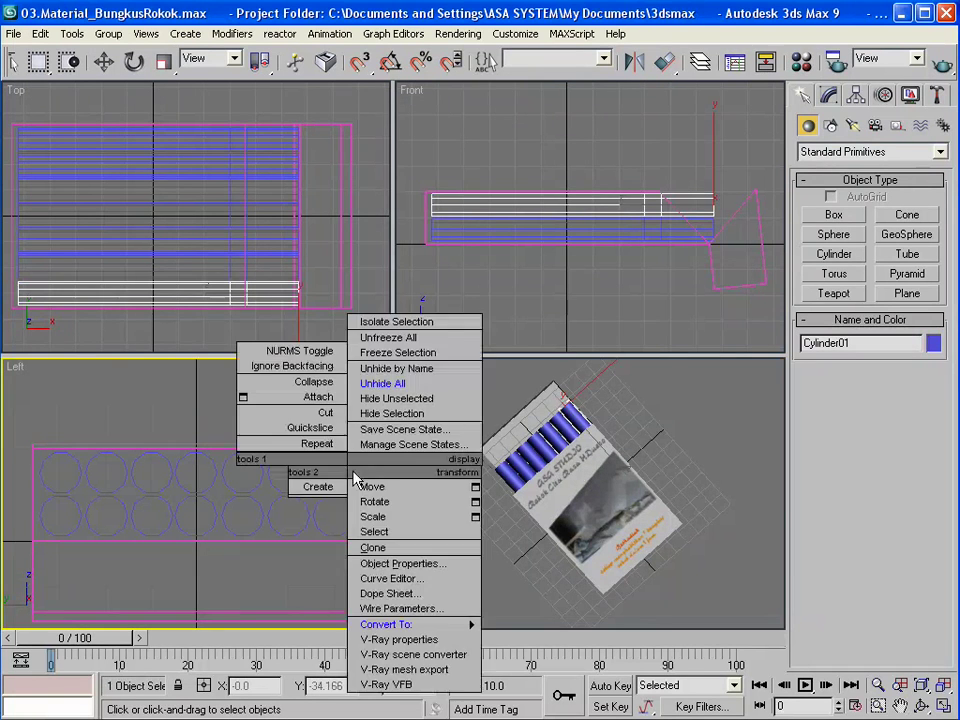
{"action": "left_click", "coordinate": [392, 400]}
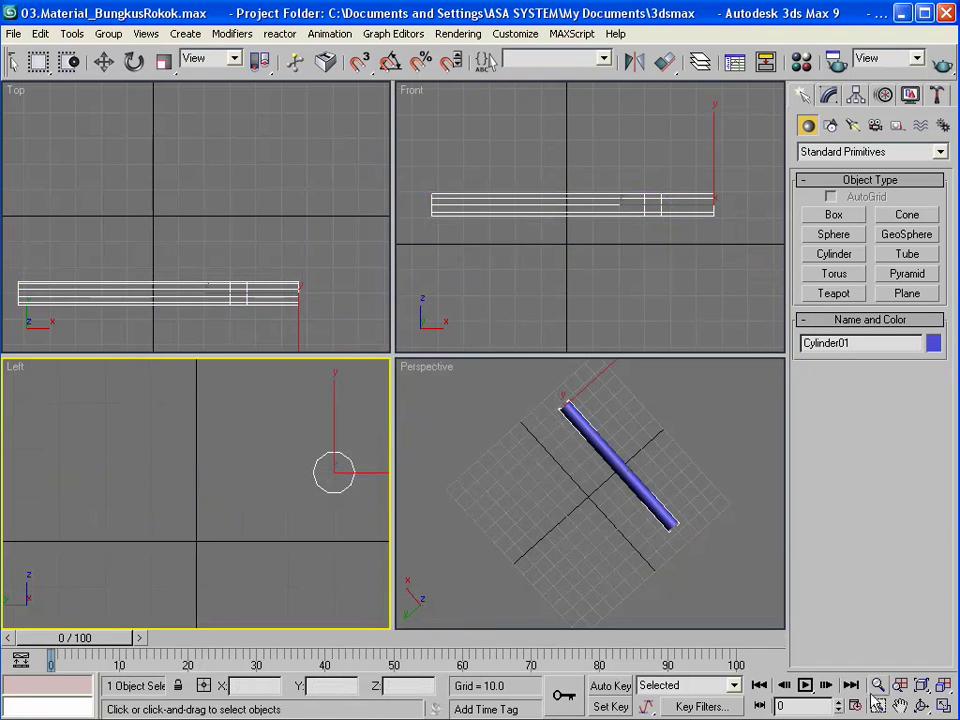
{"action": "mouse_move", "coordinate": [700, 535]}
{"action": "middle_mouse_down", "text": "alt"}
{"action": "mouse_move", "coordinate": [573, 427]}
{"action": "mouse_move", "coordinate": [578, 392]}
{"action": "mouse_move", "coordinate": [574, 403]}
{"action": "middle_mouse_up", "text": "alt"}
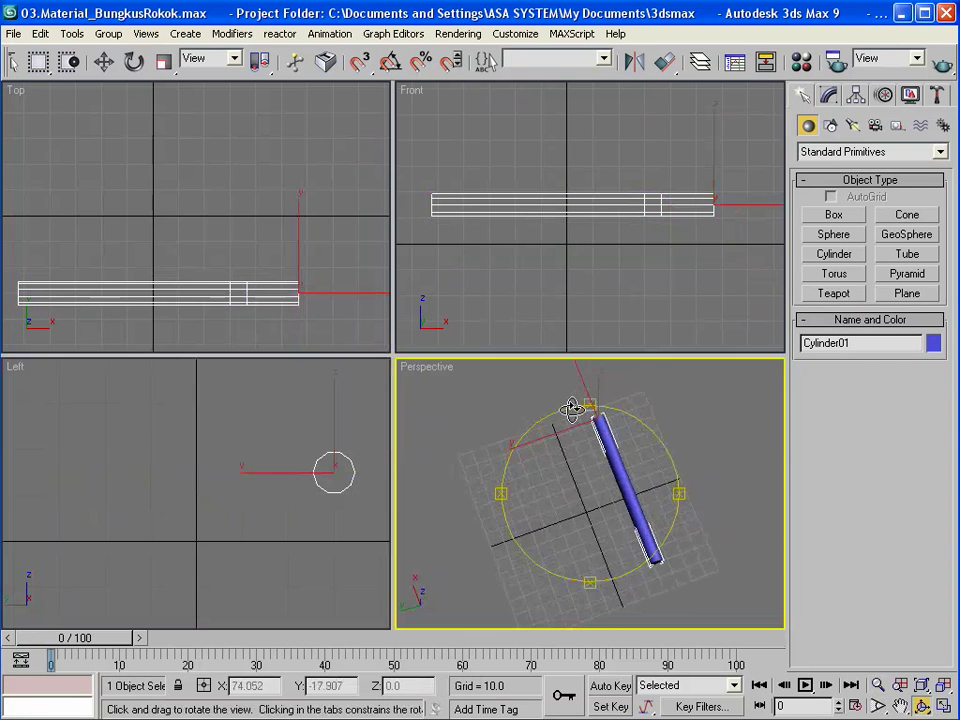
{"action": "middle_click_drag", "start_coordinate": [669, 512], "coordinate": [551, 510]}
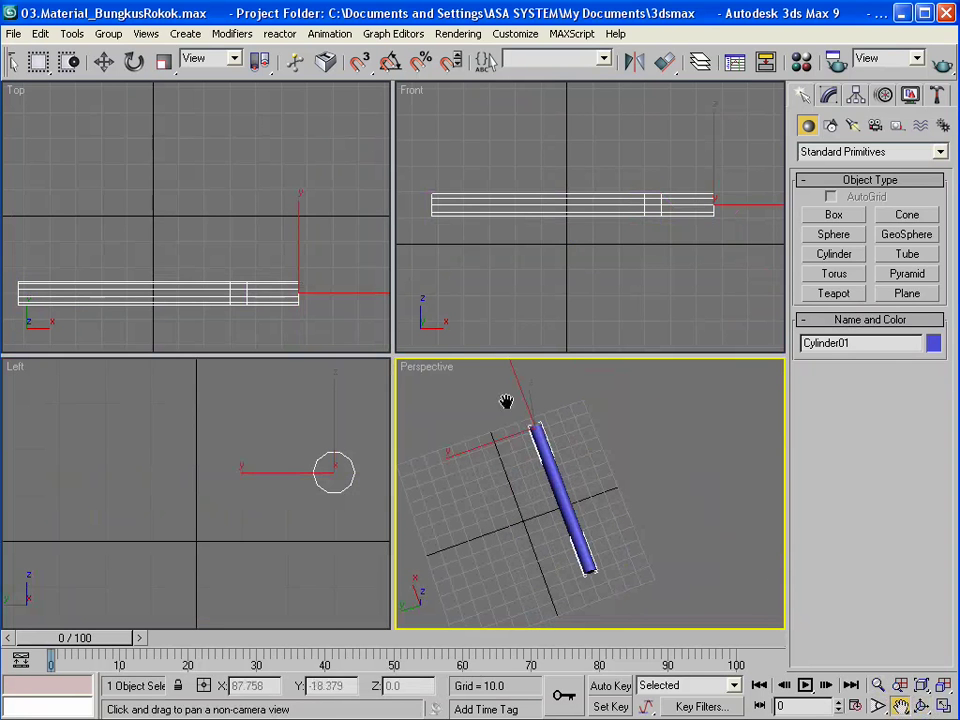
- Assign the 01 - Default material to Cylinder01 with its map shown in the viewport
{"action": "left_click", "coordinate": [805, 63]}
{"action": "left_click_drag", "start_coordinate": [237, 48], "coordinate": [216, 51]}
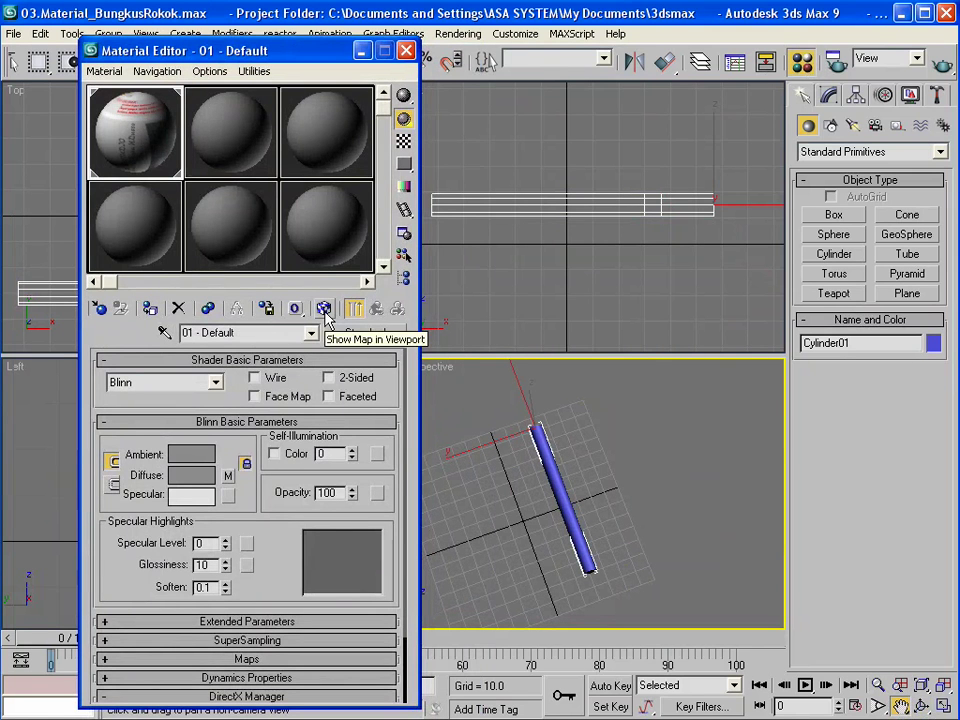
{"action": "left_click", "coordinate": [323, 308]}
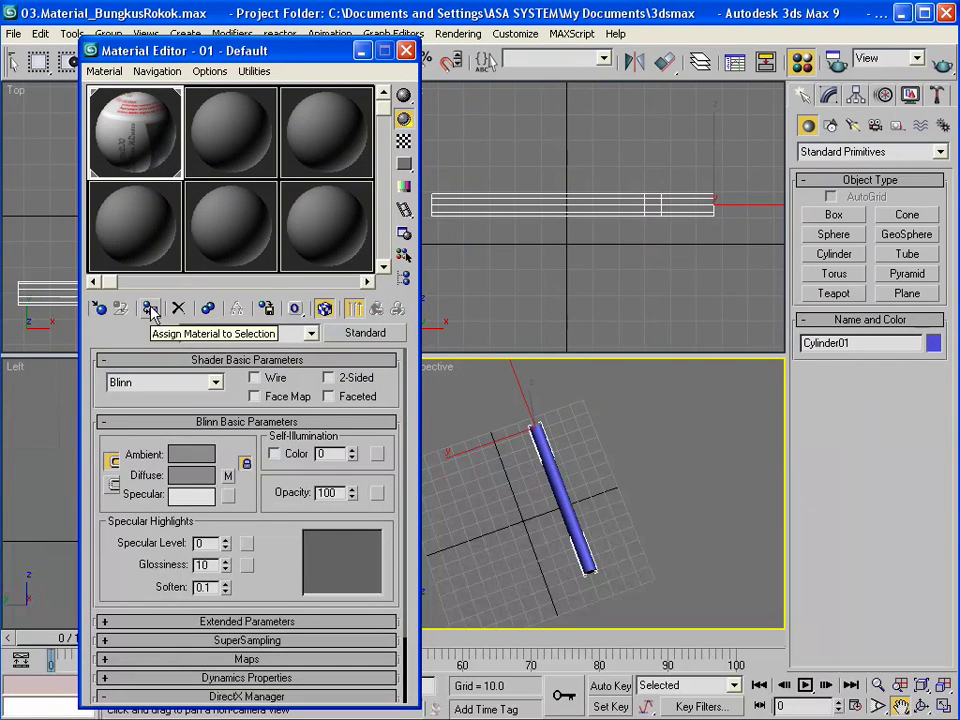
{"action": "left_click", "coordinate": [150, 309]}
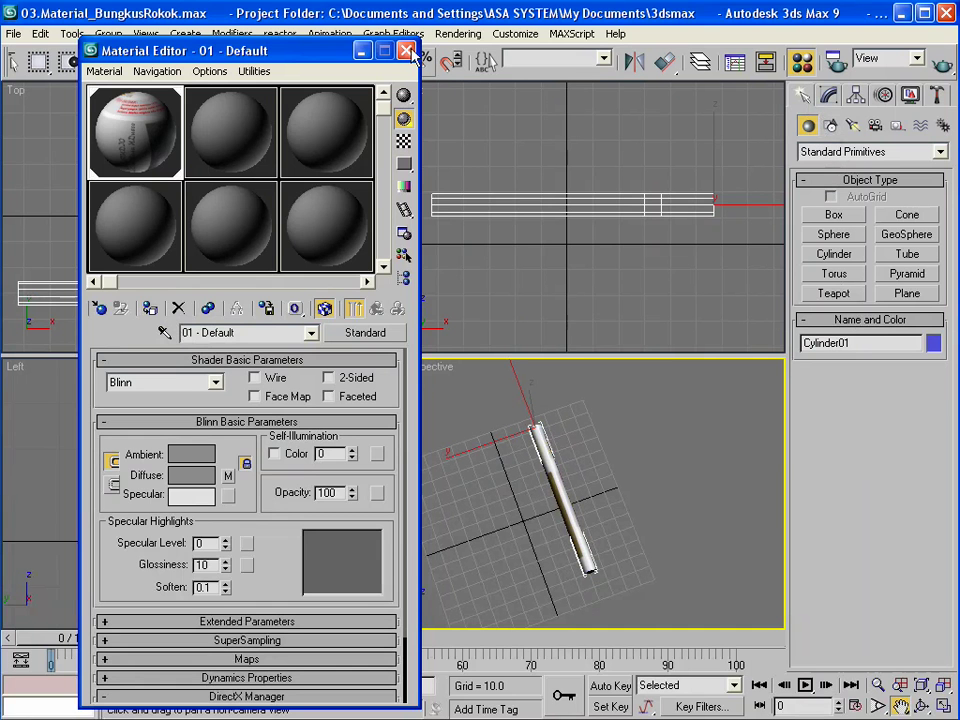
- Close the Material Editor and add an Unwrap UVW modifier to Cylinder01
{"action": "key", "text": "m"}
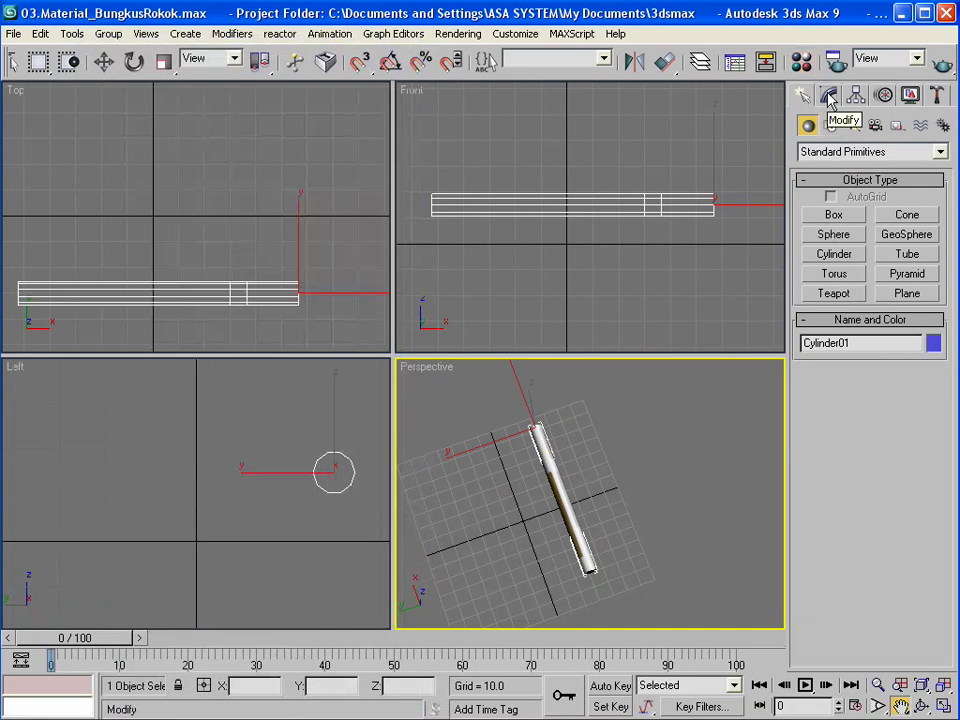
{"action": "left_click", "coordinate": [829, 95]}
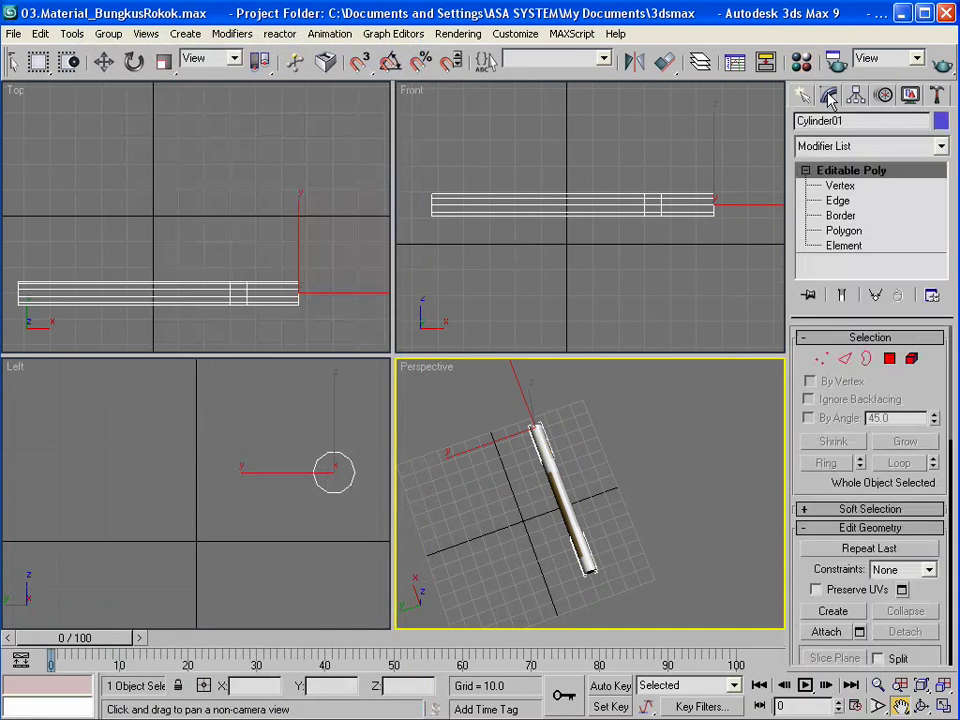
{"action": "left_click", "coordinate": [850, 146]}
{"action": "scroll", "coordinate": [846, 500], "scroll_direction": "down", "scroll_amount": 10}
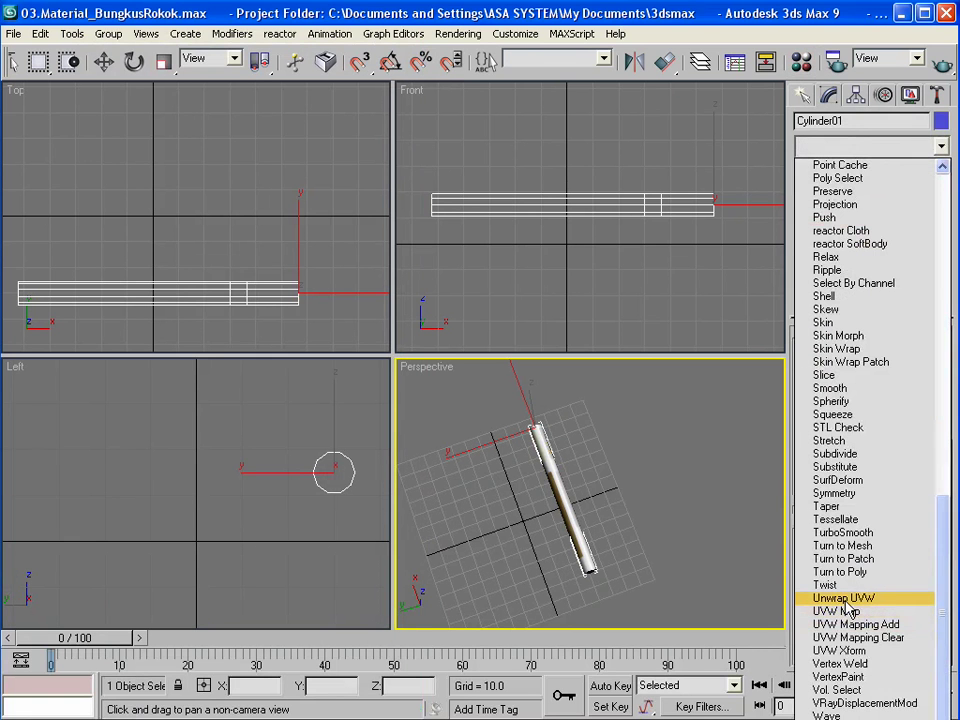
{"action": "left_click", "coordinate": [845, 599]}
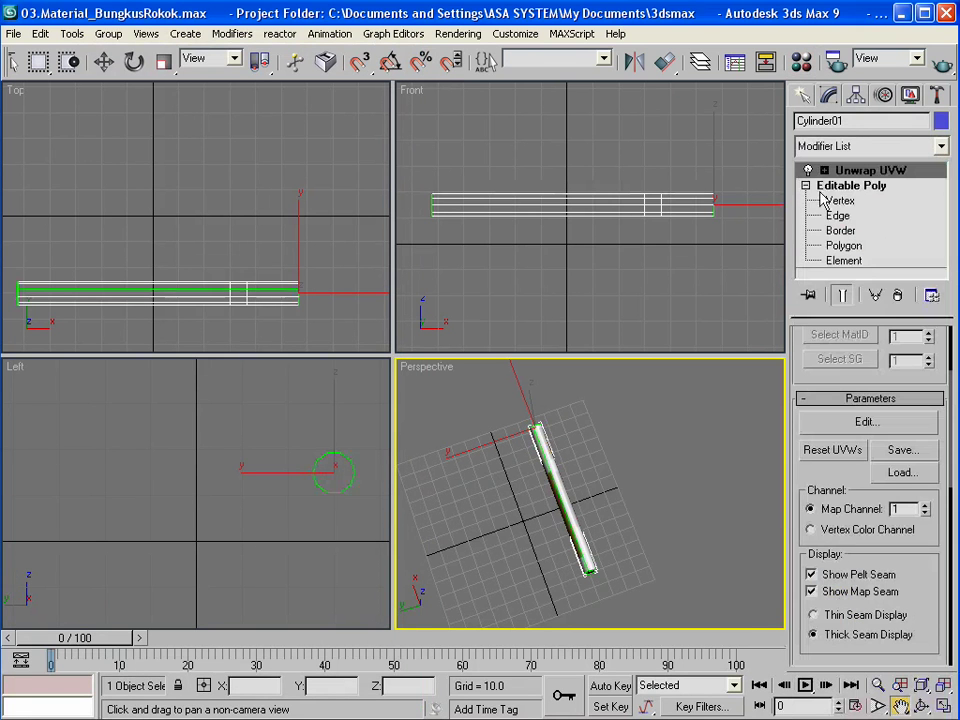
- At the Unwrap UVW Face level, window-select the faces at the cylinder's right end
{"action": "left_click", "coordinate": [825, 171]}
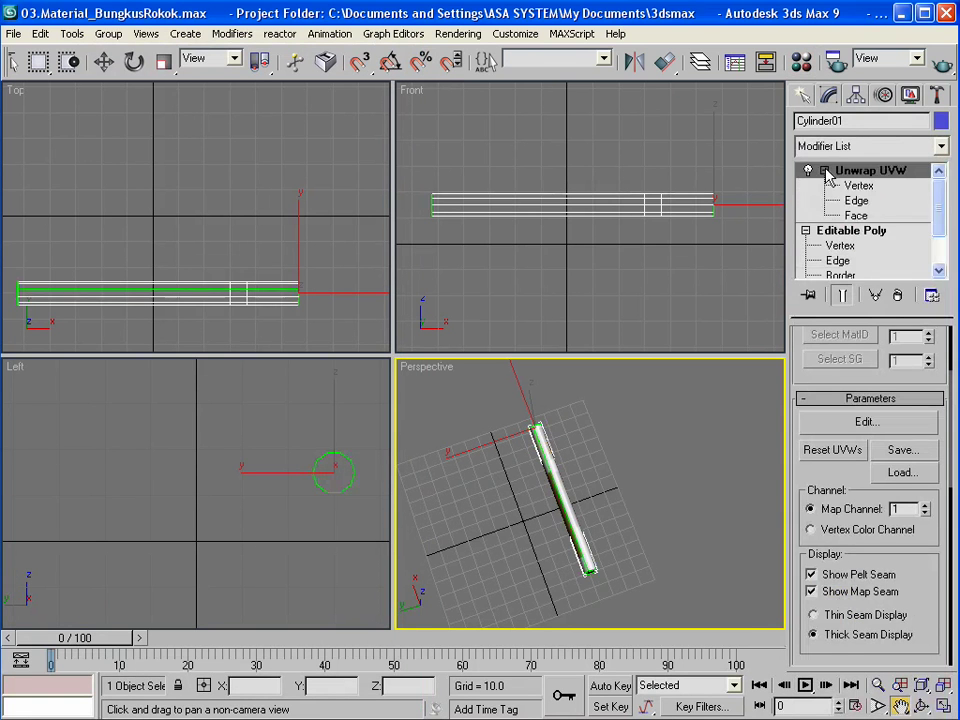
{"action": "left_click", "coordinate": [856, 216]}
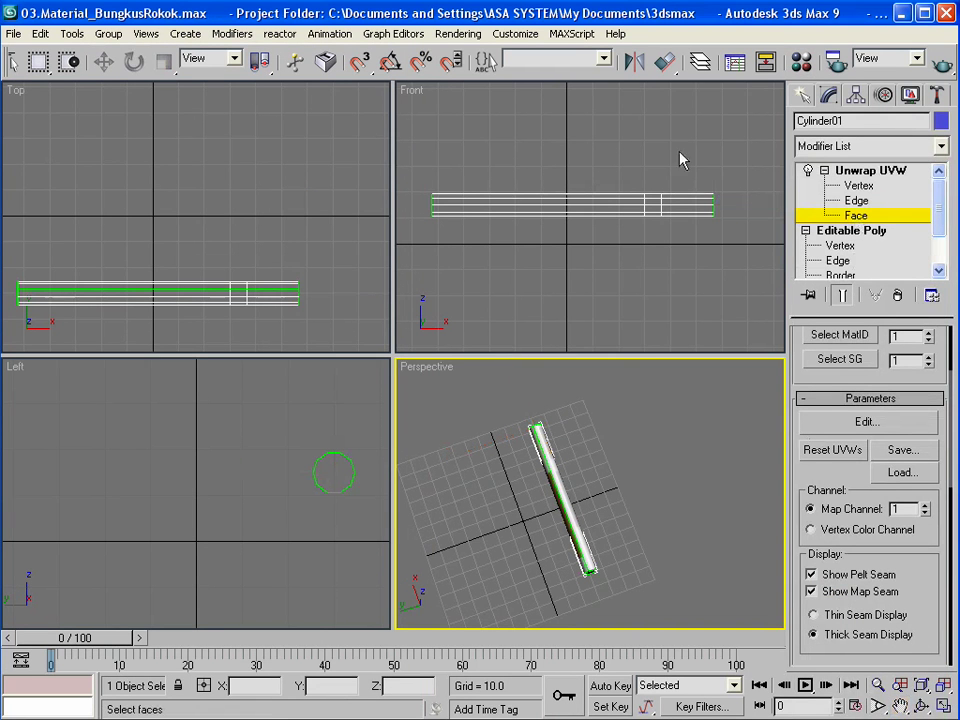
{"action": "left_click_drag", "start_coordinate": [679, 154], "coordinate": [702, 245]}
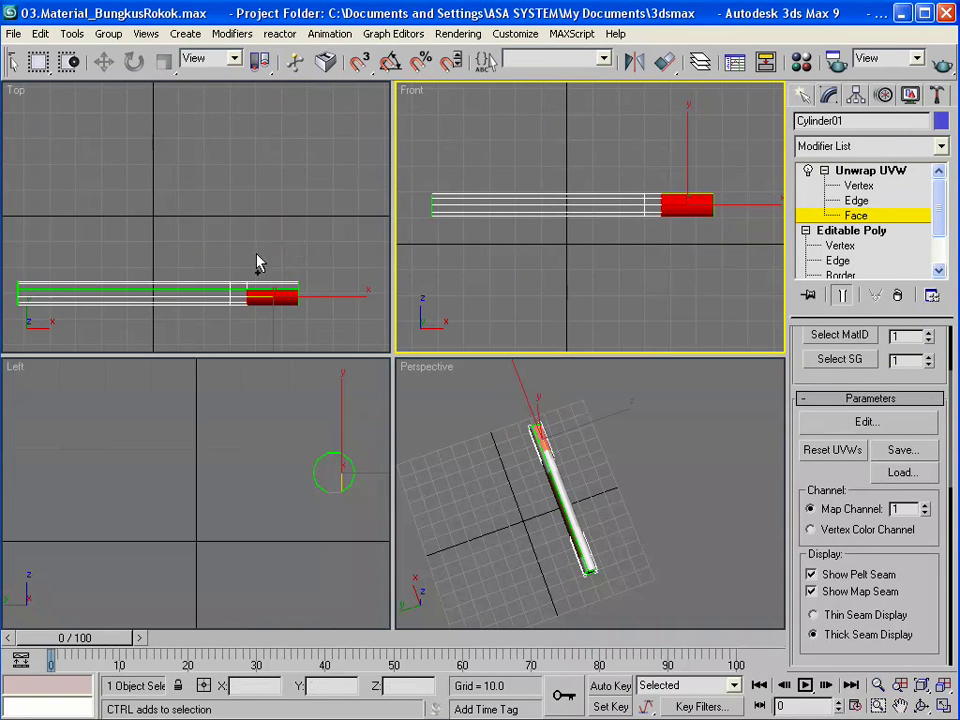
- Extend the end-face selection in Top view, then rotate, zoom and pan Perspective onto the filter end
{"action": "left_click_drag", "start_coordinate": [256, 262], "coordinate": [284, 297]}
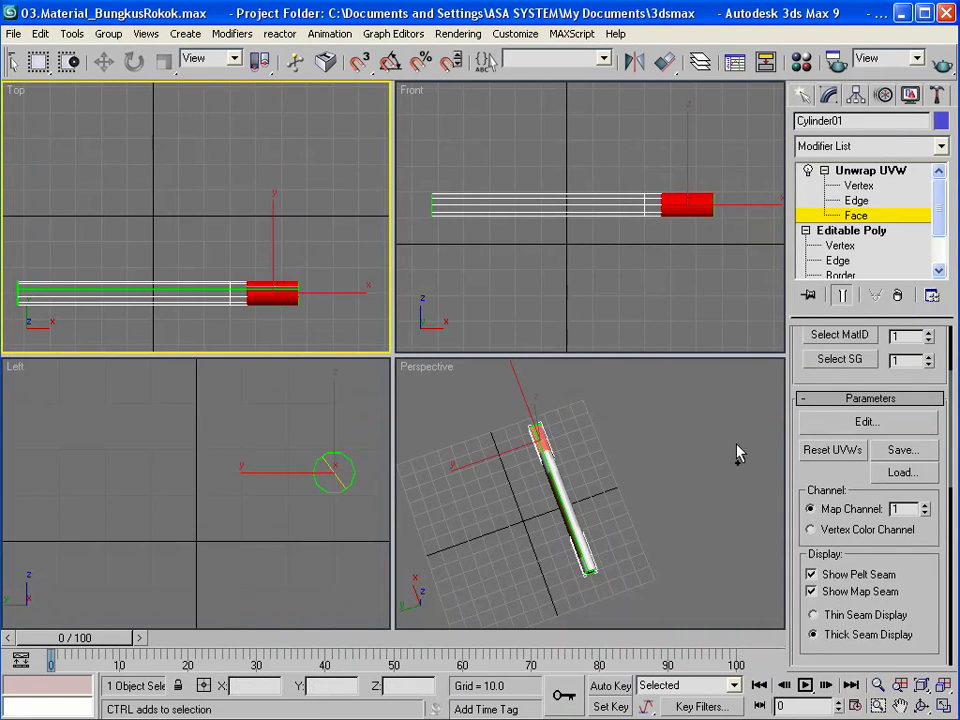
{"action": "key", "text": "ctrl+r"}
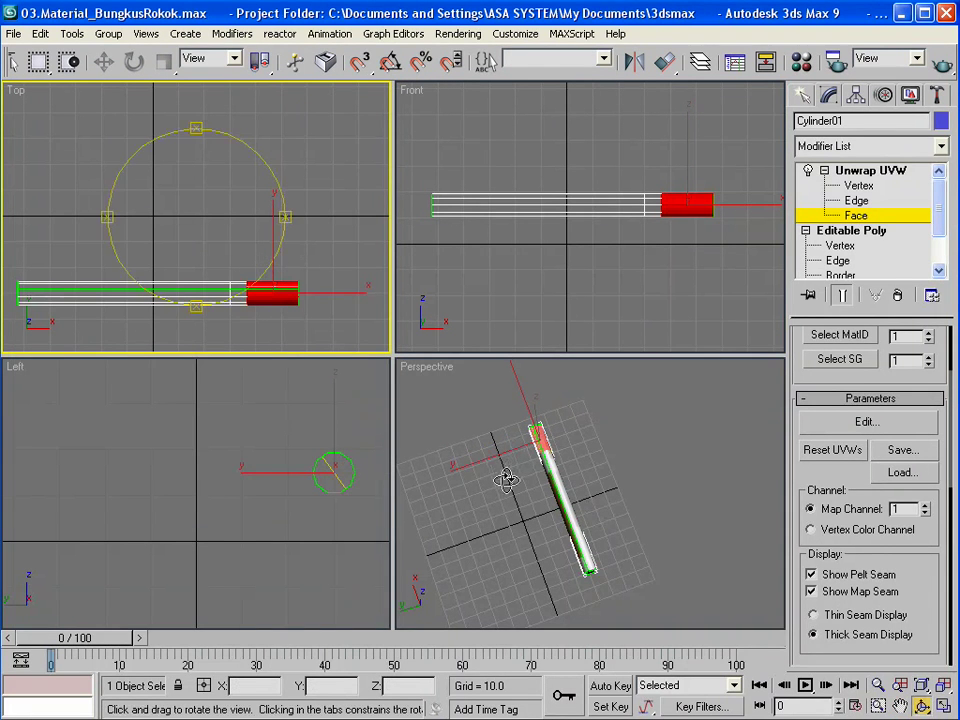
{"action": "mouse_move", "coordinate": [506, 476]}
{"action": "left_mouse_down"}
{"action": "mouse_move", "coordinate": [553, 527]}
{"action": "mouse_move", "coordinate": [598, 402]}
{"action": "left_mouse_up"}
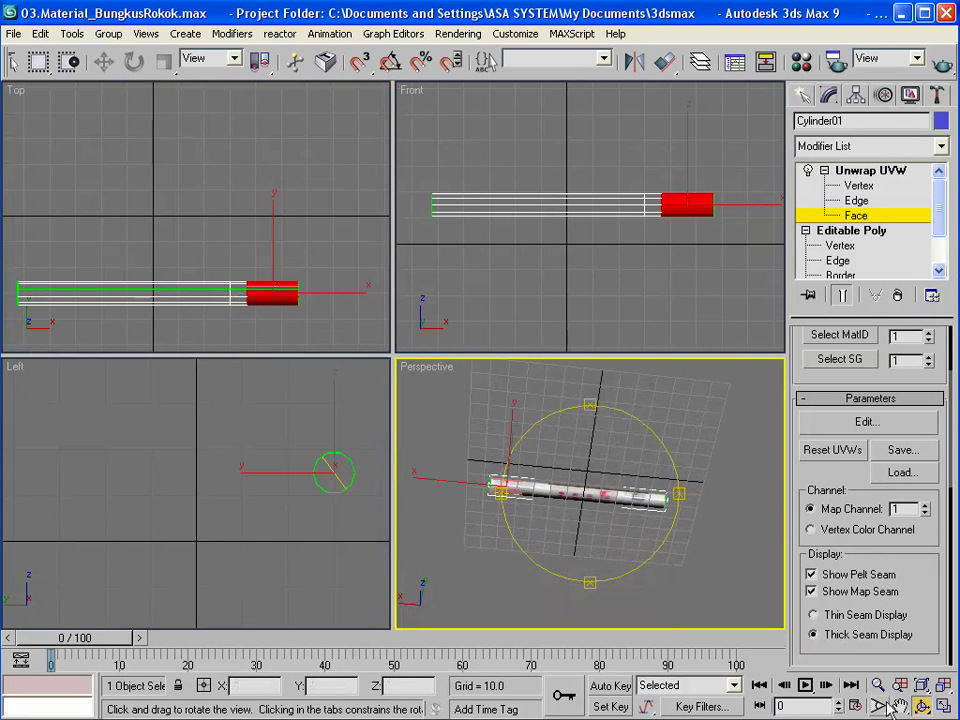
{"action": "key", "text": "ctrl+w"}
{"action": "left_click_drag", "start_coordinate": [536, 506], "coordinate": [540, 430]}
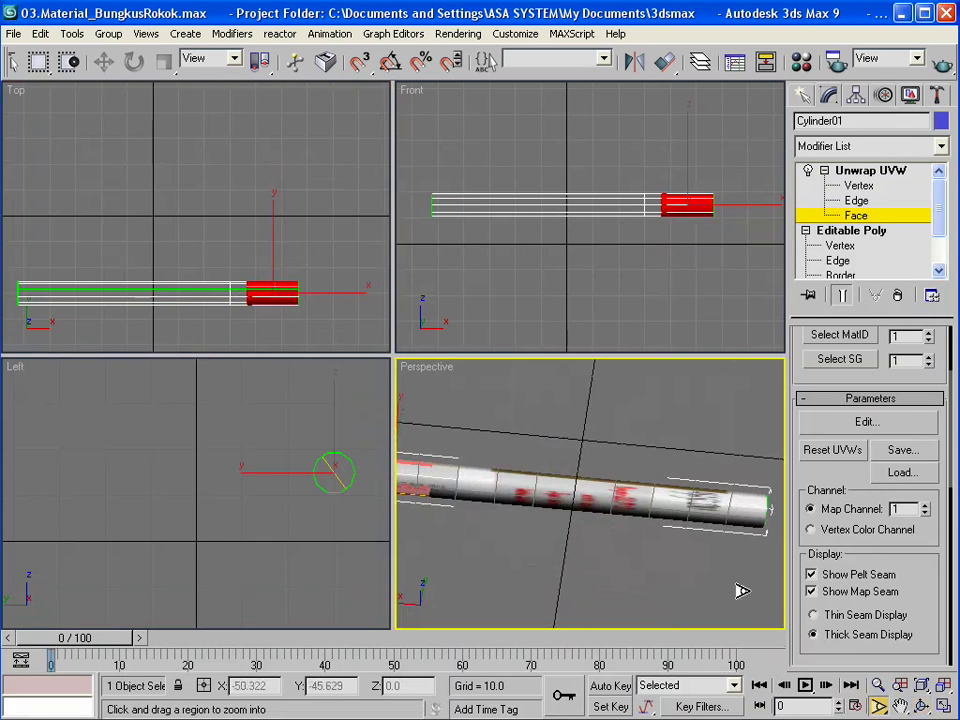
{"action": "key", "text": "ctrl+p"}
{"action": "mouse_move", "coordinate": [446, 500]}
{"action": "left_mouse_down"}
{"action": "mouse_move", "coordinate": [591, 527]}
{"action": "mouse_move", "coordinate": [596, 514]}
{"action": "left_mouse_up"}
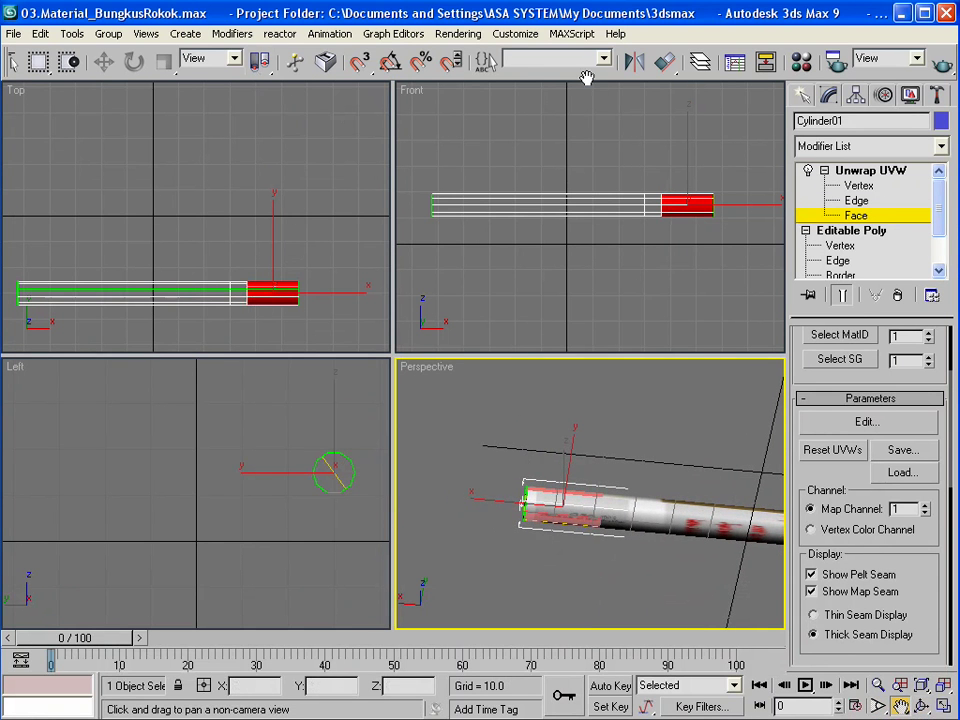
{"action": "left_click_drag", "start_coordinate": [589, 72], "coordinate": [701, 82]}
- Pick the filter-end faces, apply a Y-aligned Quick Planar Map, and open Edit UVWs
{"action": "left_click", "coordinate": [93, 61]}
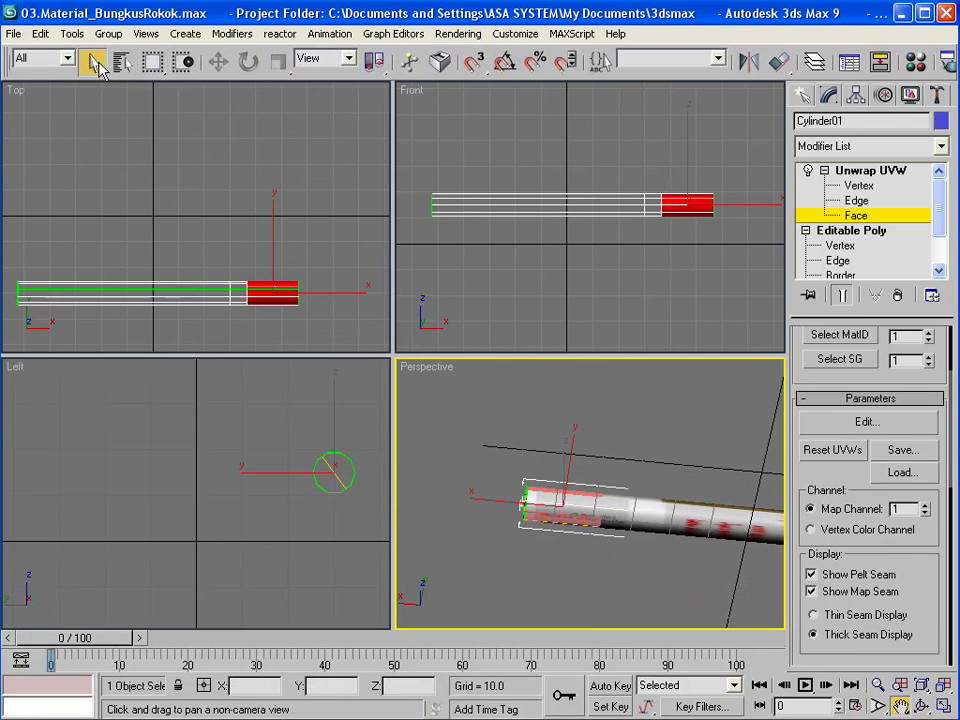
{"action": "left_click", "coordinate": [580, 511]}
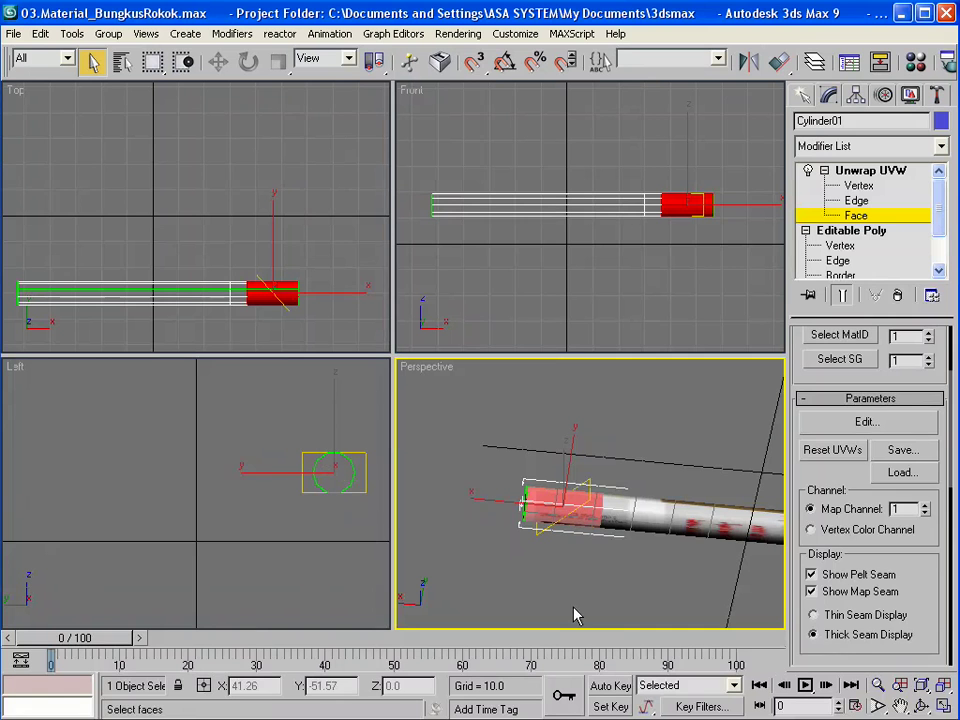
{"action": "left_click_drag", "start_coordinate": [928, 575], "coordinate": [930, 372]}
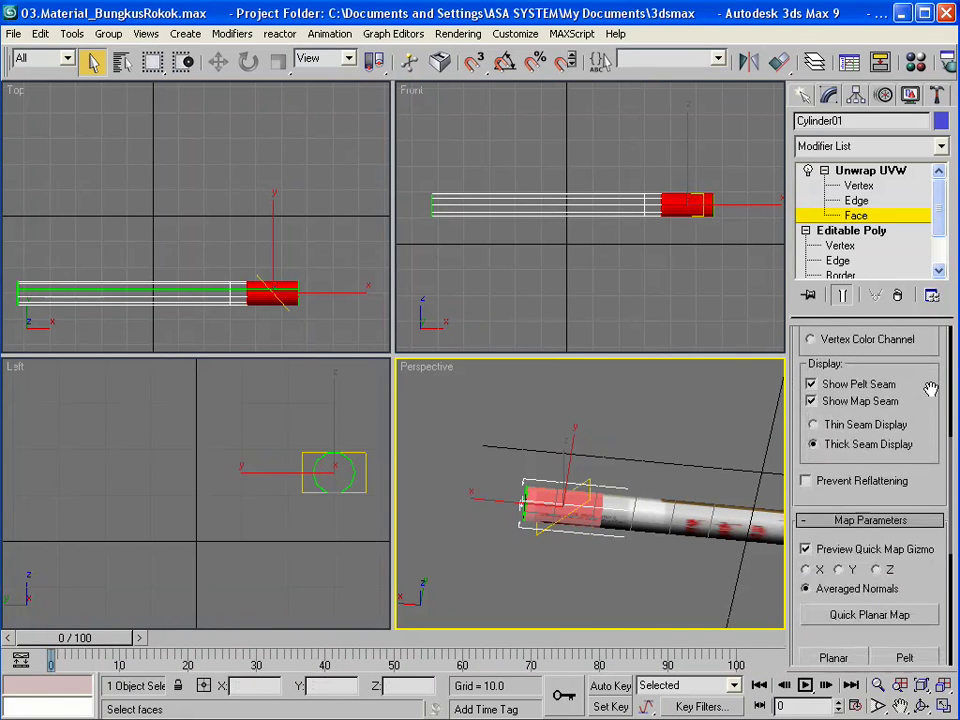
{"action": "left_click", "coordinate": [841, 560]}
{"action": "left_click", "coordinate": [877, 557]}
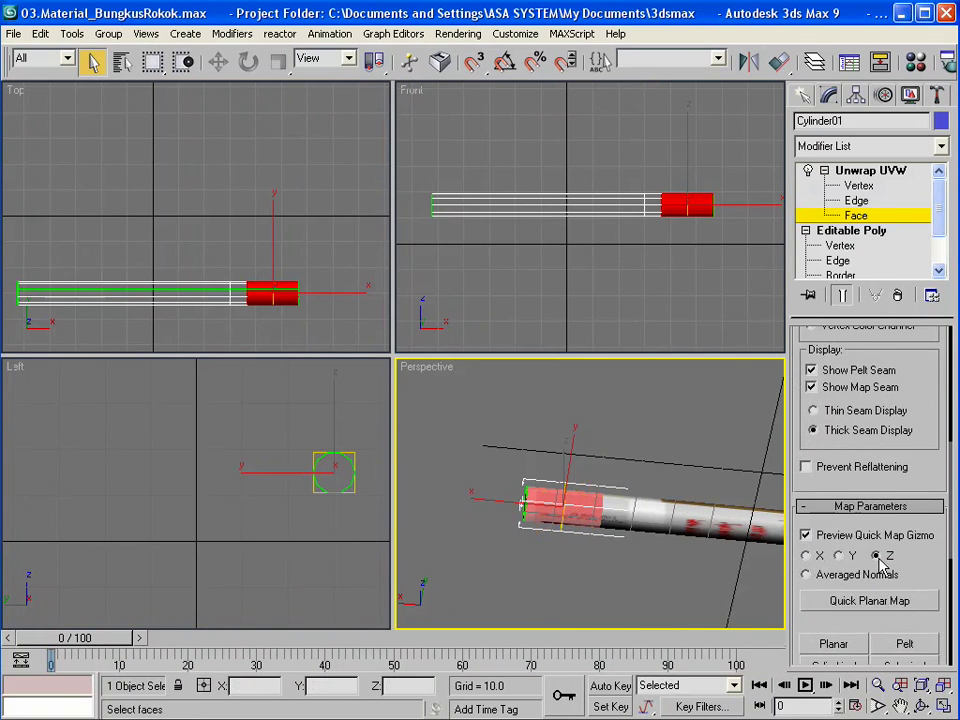
{"action": "left_click", "coordinate": [840, 558]}
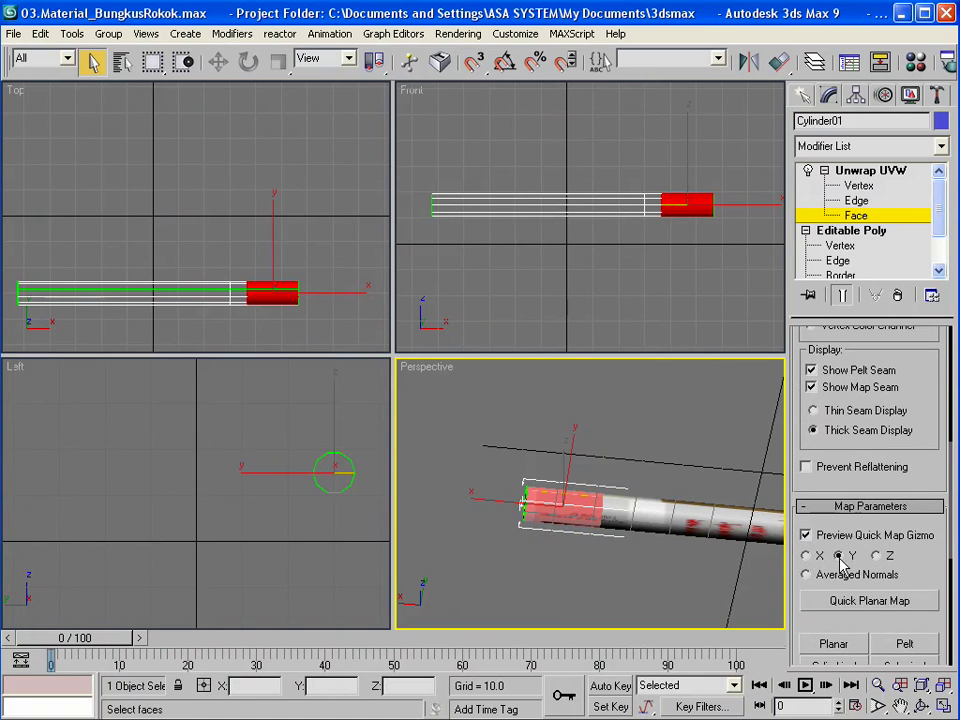
{"action": "left_click", "coordinate": [870, 602]}
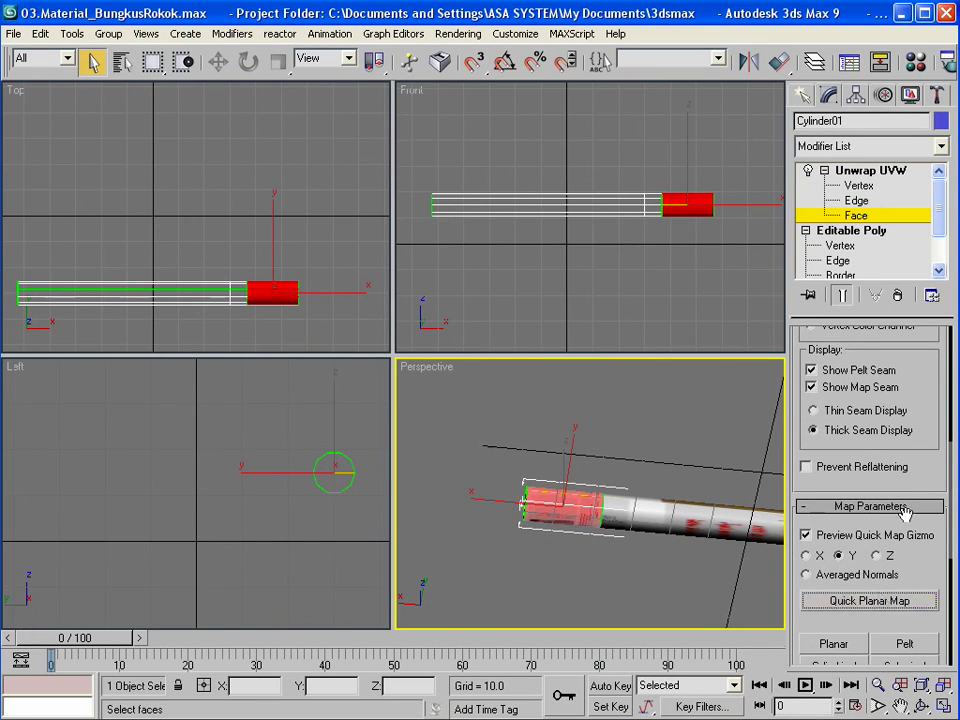
{"action": "left_click_drag", "start_coordinate": [926, 384], "coordinate": [927, 578]}
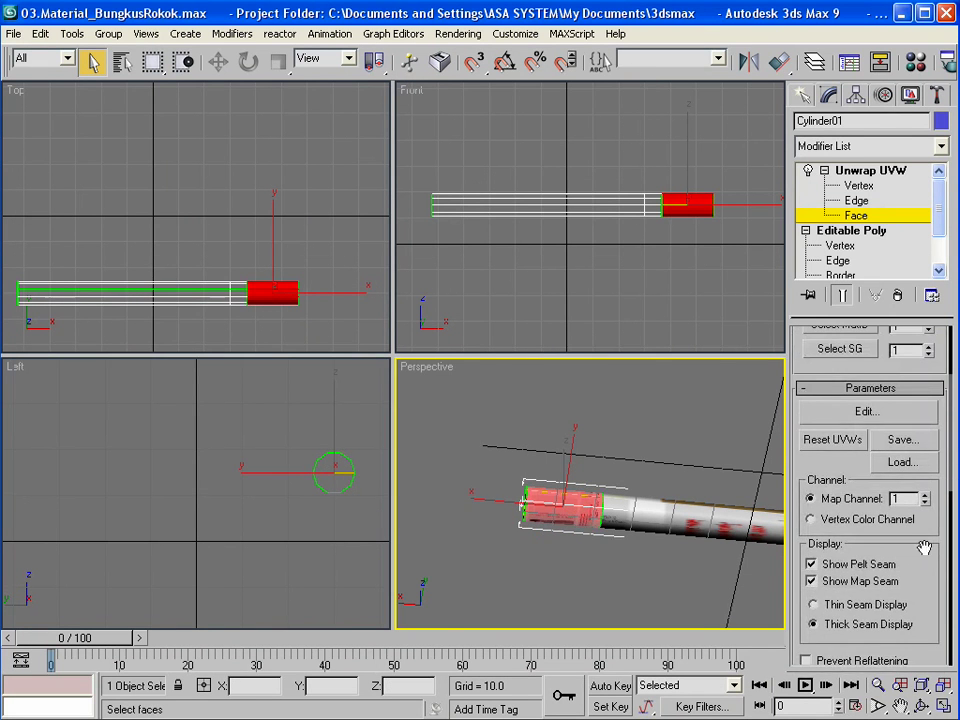
{"action": "left_click", "coordinate": [866, 411]}
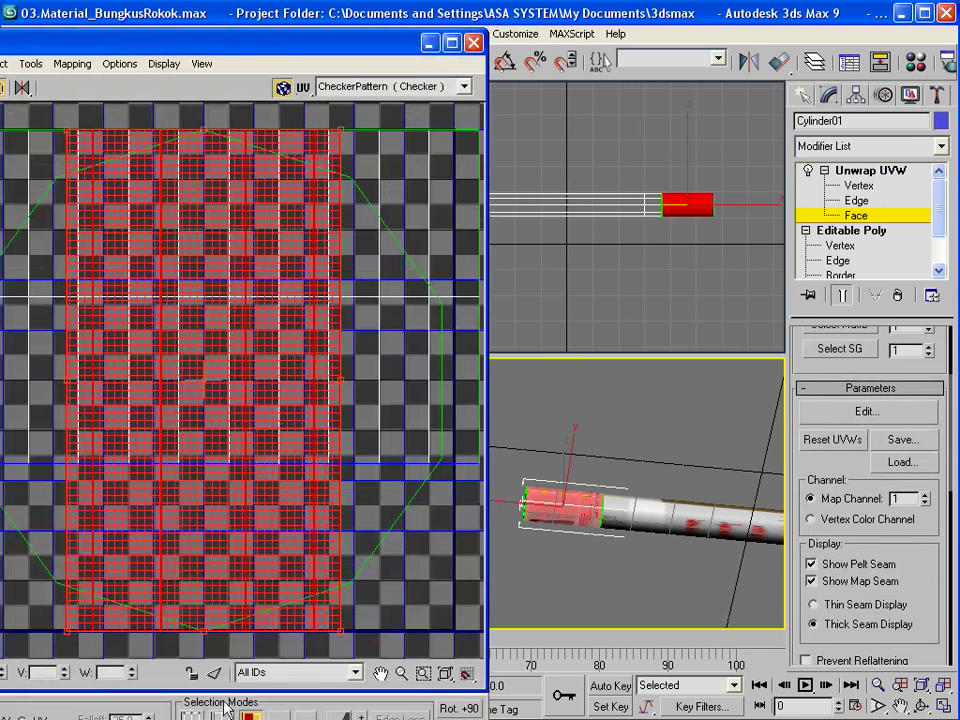
- Show DesignRokok.jpg (Map #1) as the Edit UVWs background
{"action": "left_click", "coordinate": [295, 672]}
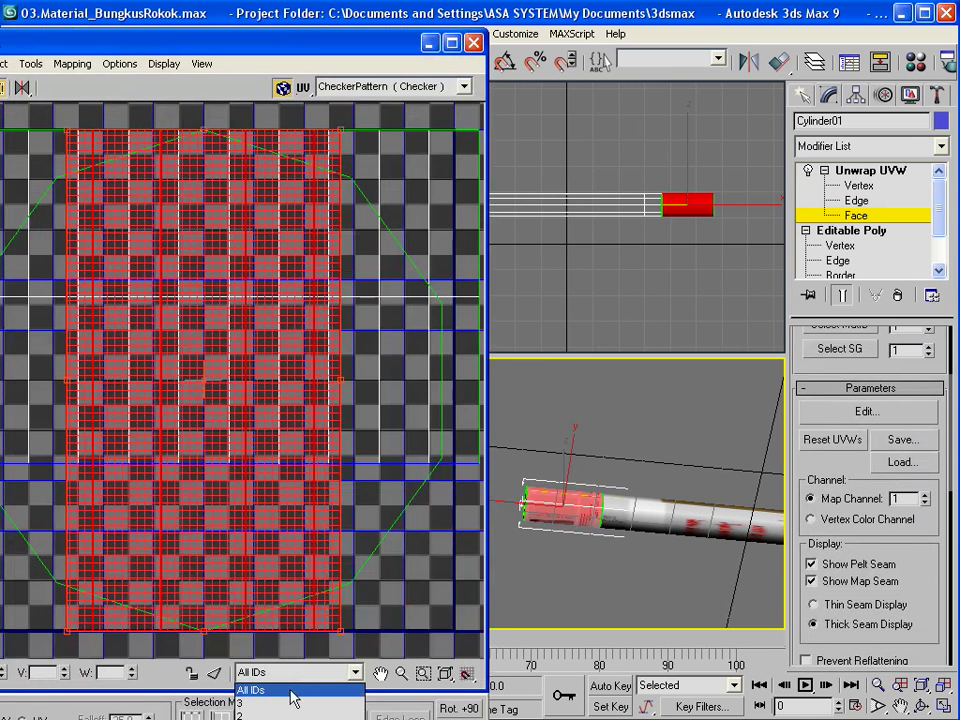
{"action": "left_click", "coordinate": [293, 690]}
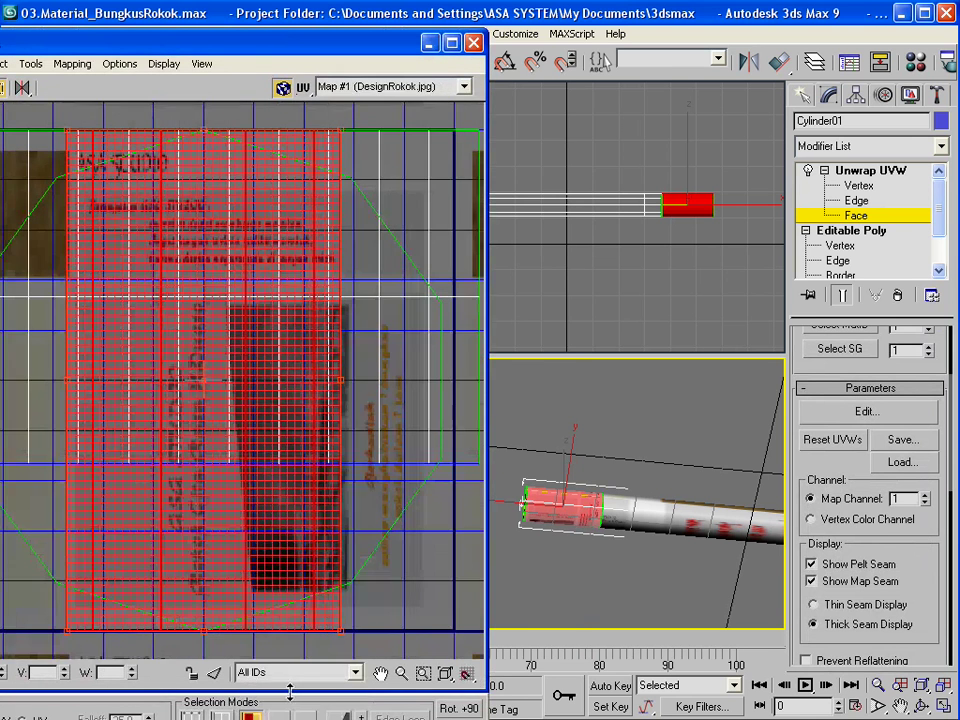
{"action": "left_click_drag", "start_coordinate": [290, 690], "coordinate": [290, 692]}
- Scale and move the filter UVs onto the top-left wood patch, then close the editor
{"action": "mouse_move", "coordinate": [413, 134]}
{"action": "left_mouse_down"}
{"action": "mouse_move", "coordinate": [300, 238]}
{"action": "mouse_move", "coordinate": [242, 354]}
{"action": "mouse_move", "coordinate": [258, 373]}
{"action": "left_mouse_up"}
{"action": "mouse_move", "coordinate": [214, 420]}
{"action": "left_mouse_down"}
{"action": "mouse_move", "coordinate": [165, 212]}
{"action": "mouse_move", "coordinate": [137, 192]}
{"action": "left_mouse_up"}
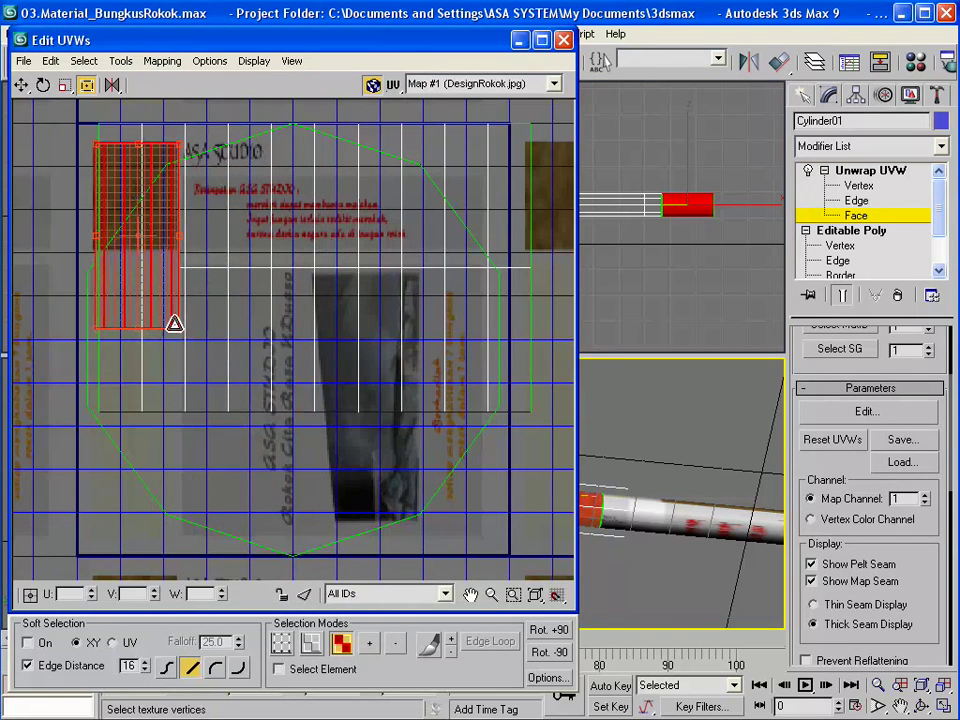
{"action": "mouse_move", "coordinate": [180, 326]}
{"action": "left_mouse_down"}
{"action": "mouse_move", "coordinate": [163, 266]}
{"action": "mouse_move", "coordinate": [171, 231]}
{"action": "mouse_move", "coordinate": [178, 242]}
{"action": "left_mouse_up"}
{"action": "left_click", "coordinate": [617, 433]}
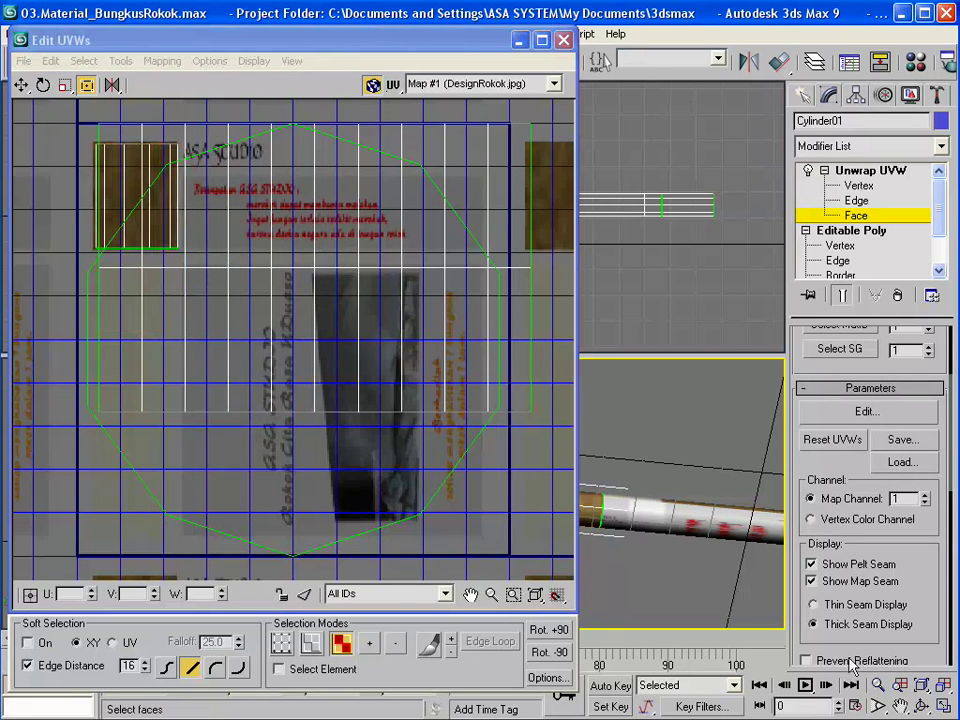
{"action": "left_click", "coordinate": [564, 40]}
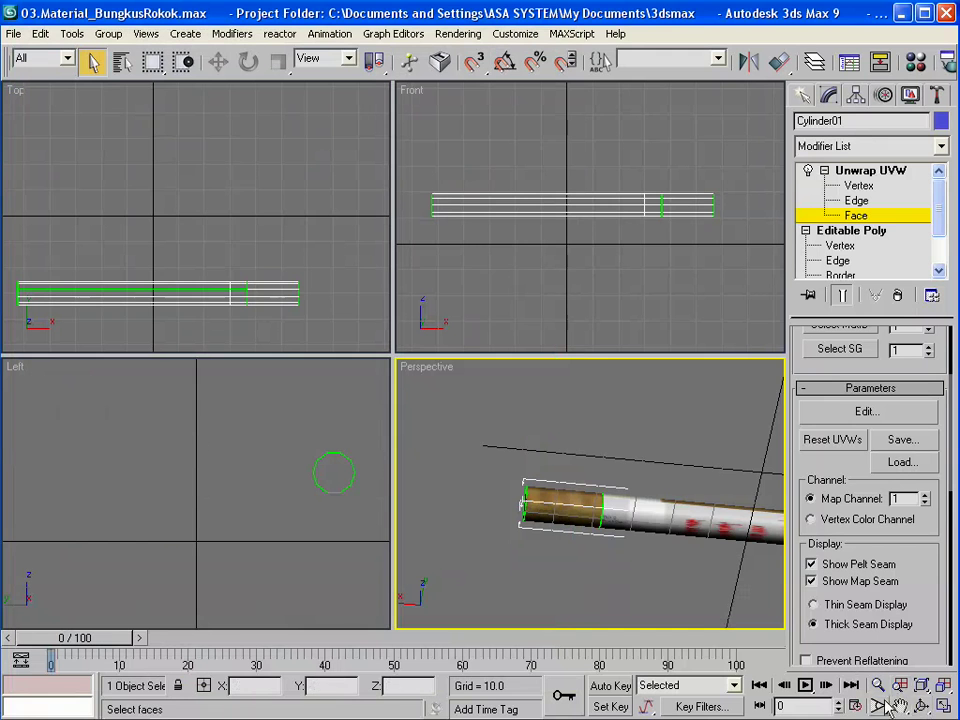
- Dismiss the Communication Center popup and select the band of faces next to the filter
{"action": "left_click", "coordinate": [922, 706]}
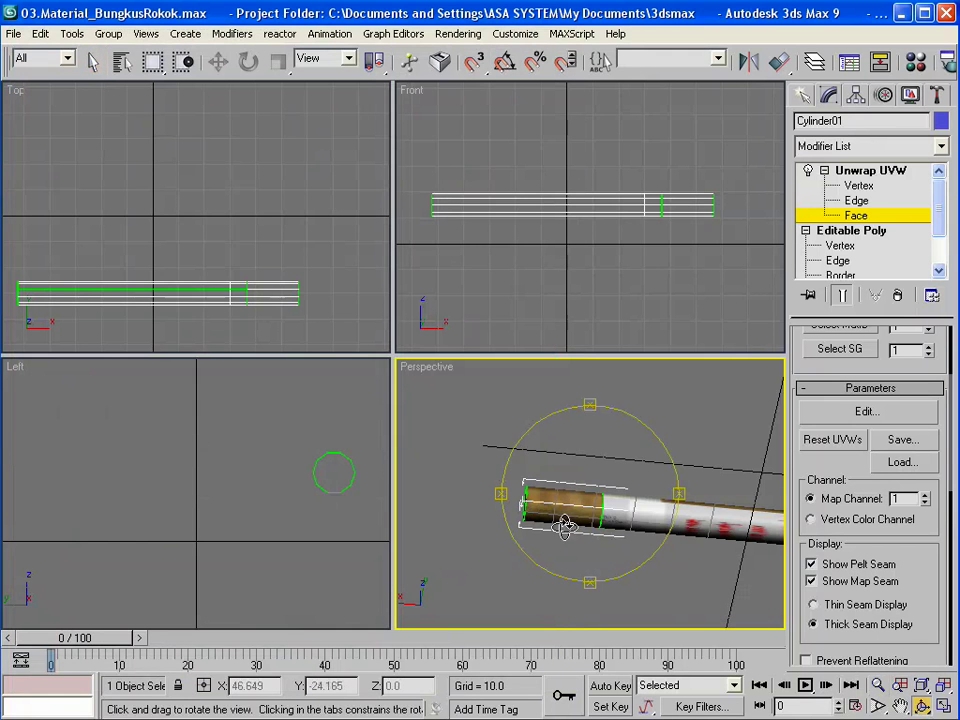
{"action": "mouse_move", "coordinate": [566, 525]}
{"action": "left_mouse_down"}
{"action": "mouse_move", "coordinate": [677, 551]}
{"action": "mouse_move", "coordinate": [553, 500]}
{"action": "mouse_move", "coordinate": [552, 440]}
{"action": "left_mouse_up"}
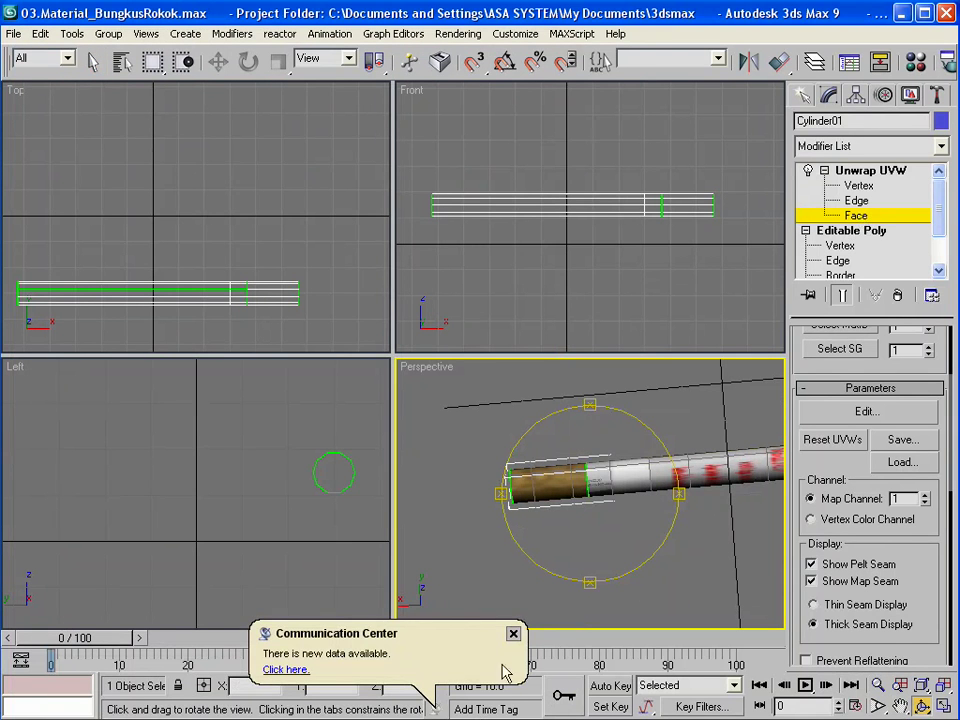
{"action": "left_click", "coordinate": [513, 634]}
{"action": "key", "text": "Escape"}
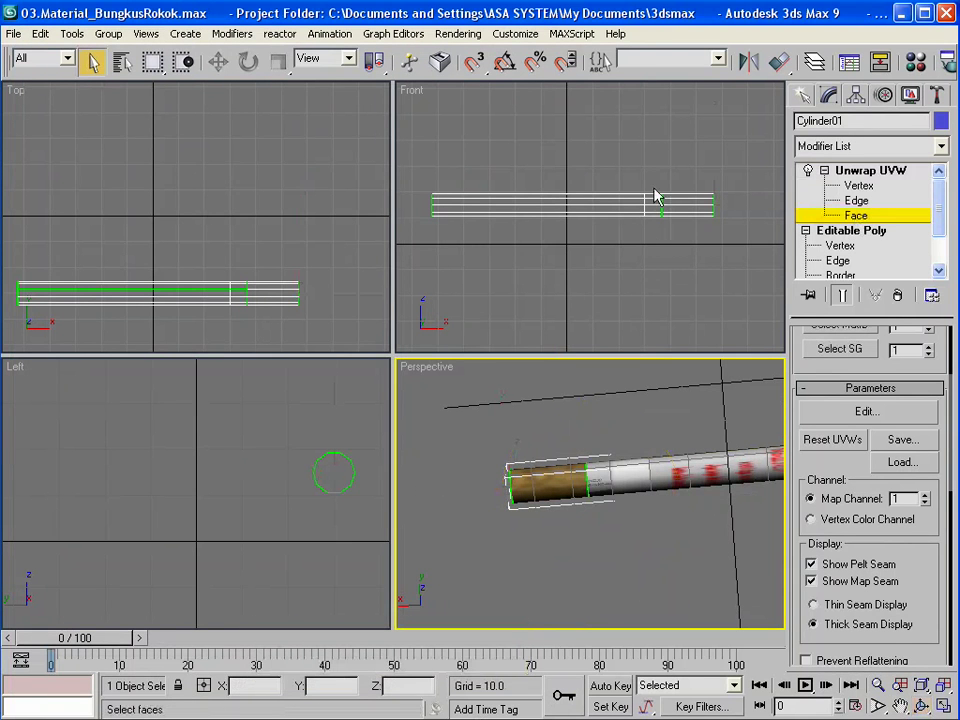
{"action": "left_click_drag", "start_coordinate": [651, 168], "coordinate": [656, 272]}
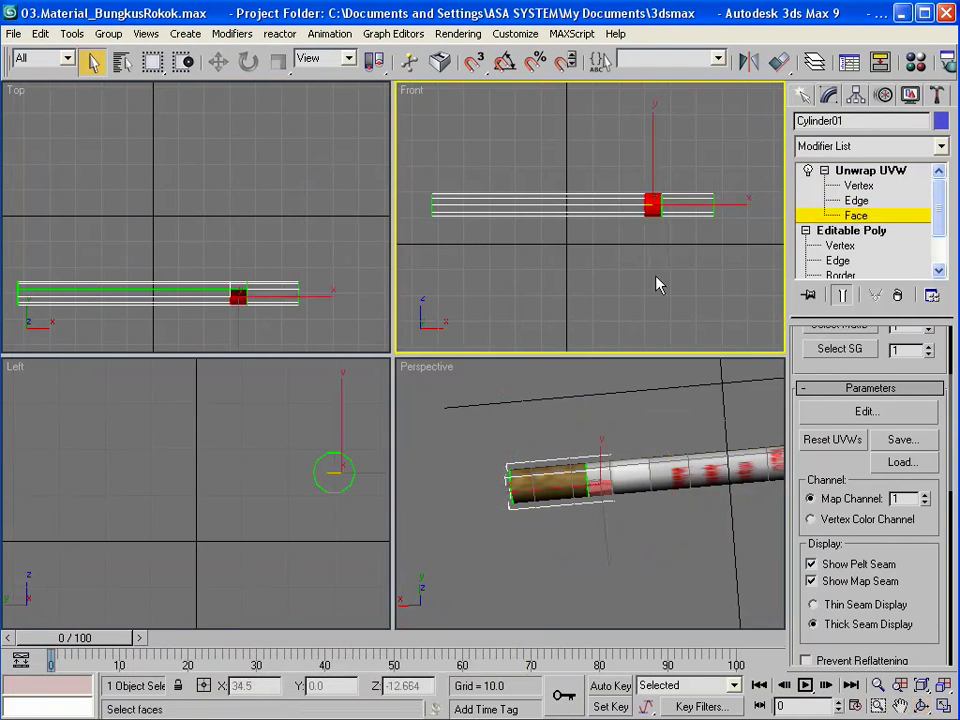
- Orbit the Perspective view to inspect the selected band, returning to Select Object
{"action": "key", "text": "ctrl+r"}
{"action": "left_click", "coordinate": [599, 501]}
{"action": "mouse_move", "coordinate": [597, 500]}
{"action": "left_mouse_down"}
{"action": "mouse_move", "coordinate": [611, 396]}
{"action": "mouse_move", "coordinate": [601, 447]}
{"action": "left_mouse_up"}
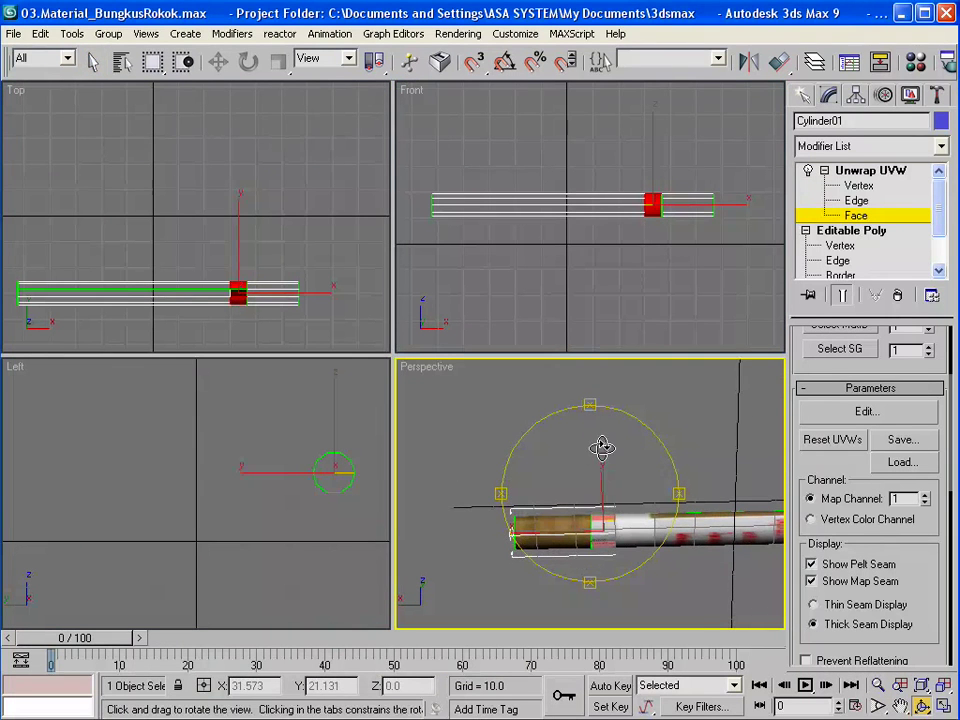
{"action": "left_click", "coordinate": [93, 62]}
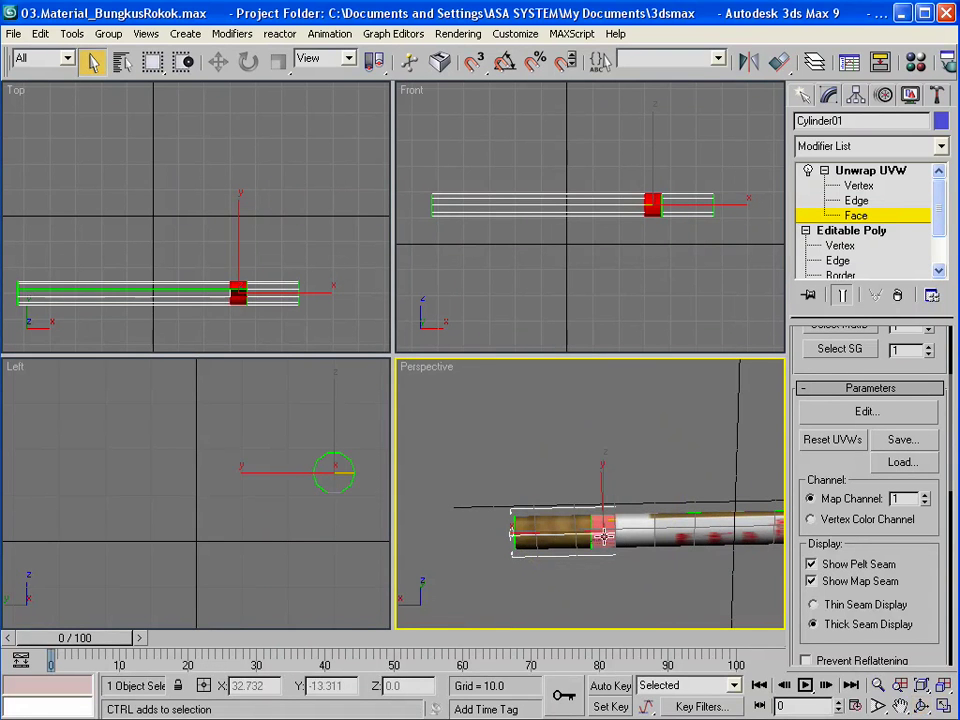
{"action": "key", "text": "ctrl+r"}
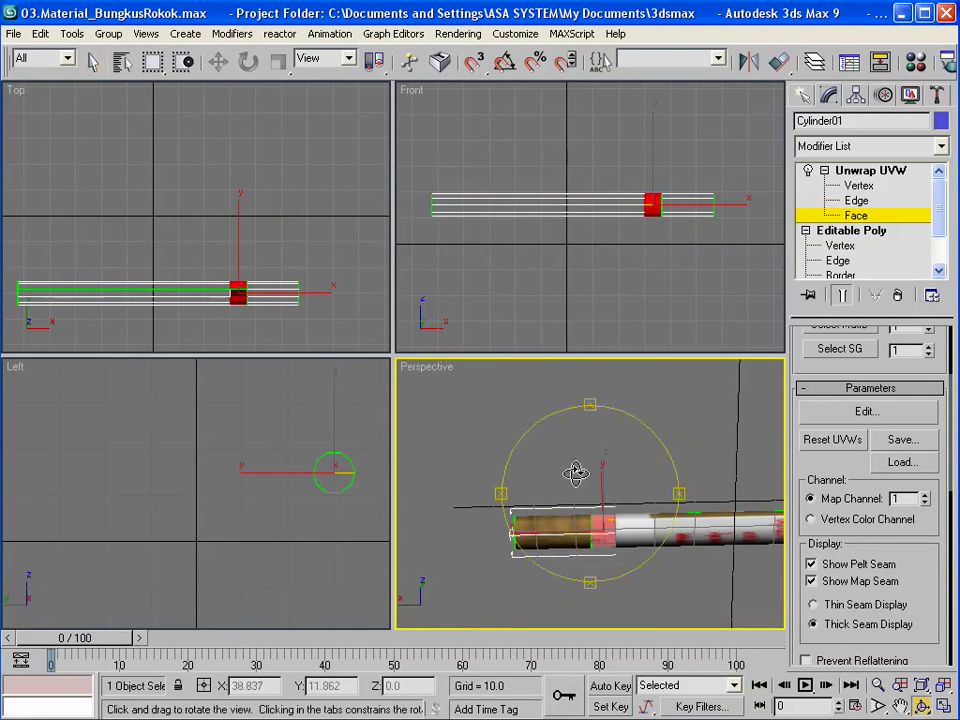
{"action": "mouse_move", "coordinate": [574, 471]}
{"action": "left_mouse_down"}
{"action": "mouse_move", "coordinate": [578, 625]}
{"action": "mouse_move", "coordinate": [590, 517]}
{"action": "left_mouse_up"}
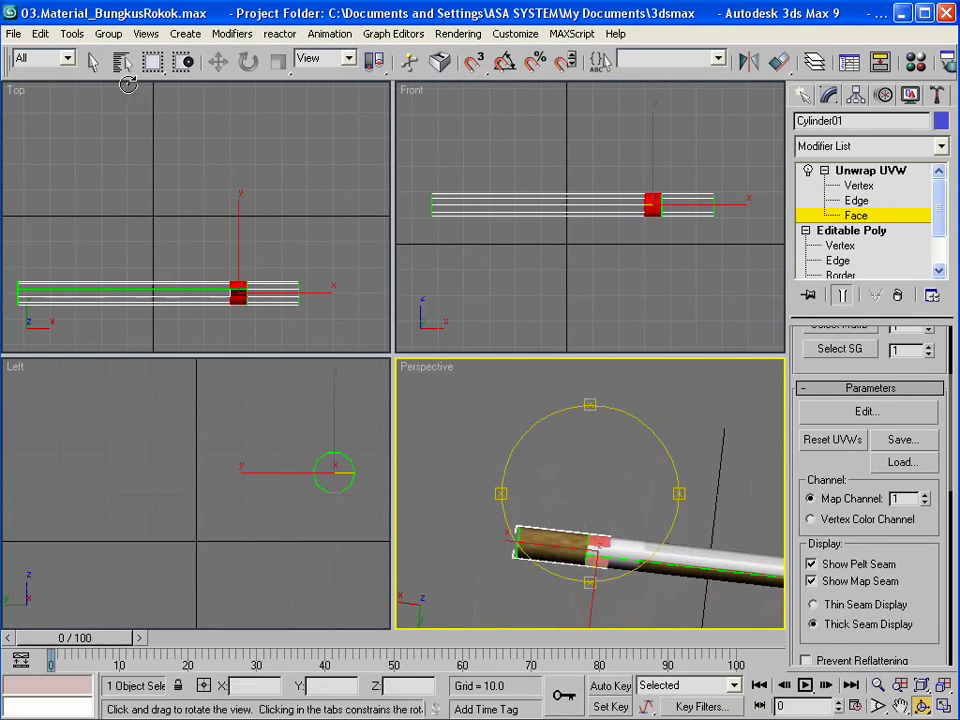
{"action": "left_click", "coordinate": [93, 62]}
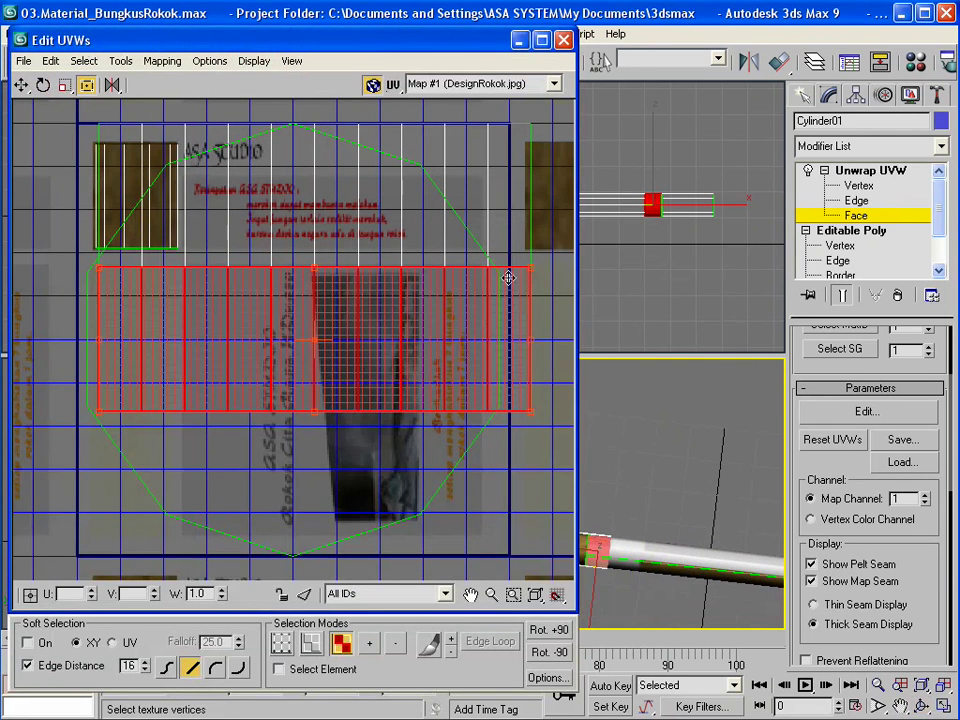
- Planar-map the band faces along Y and scale their UVs over the ASA STUDIO logo
{"action": "scroll", "coordinate": [870, 560], "scroll_direction": "down", "scroll_amount": 5}
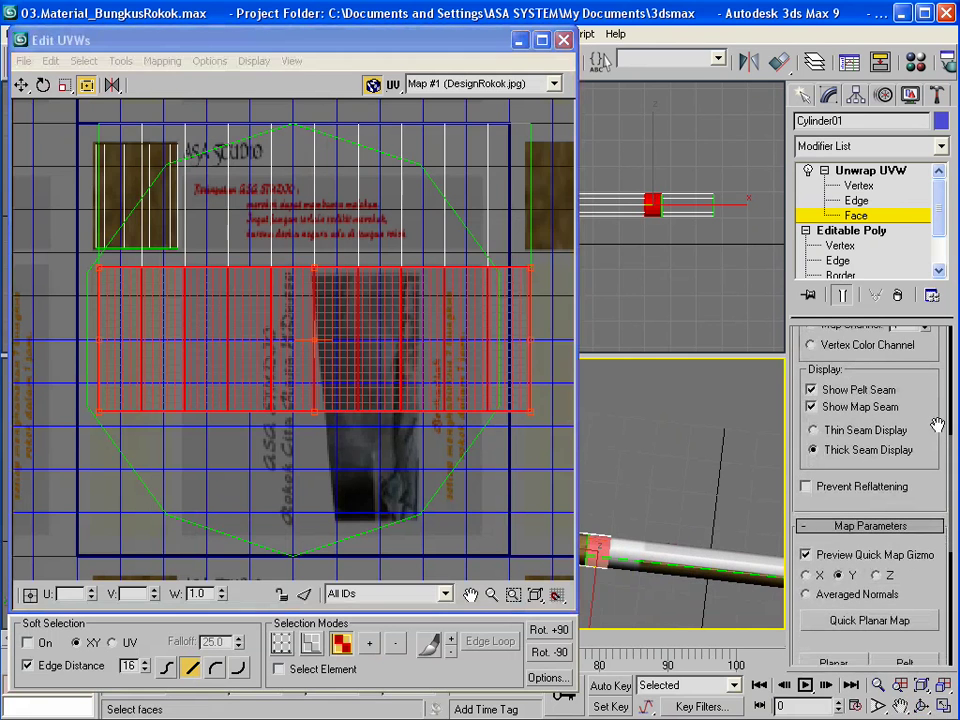
{"action": "left_click", "coordinate": [843, 578]}
{"action": "left_click", "coordinate": [851, 619]}
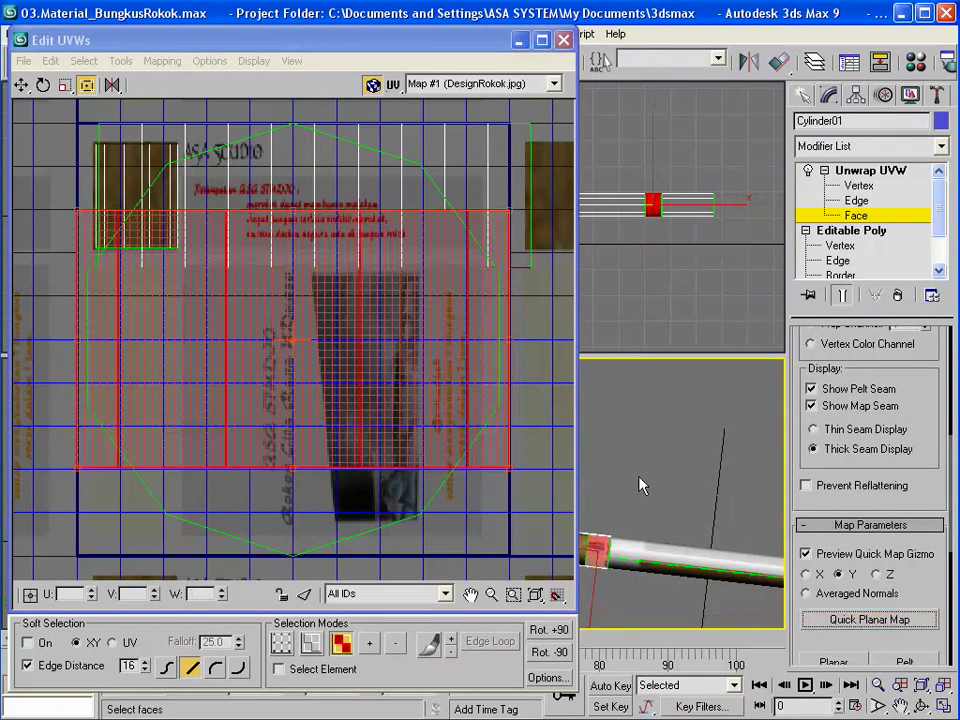
{"action": "mouse_move", "coordinate": [510, 465]}
{"action": "left_mouse_down"}
{"action": "mouse_move", "coordinate": [154, 332]}
{"action": "mouse_move", "coordinate": [181, 351]}
{"action": "mouse_move", "coordinate": [137, 383]}
{"action": "left_mouse_up"}
{"action": "left_click_drag", "start_coordinate": [115, 300], "coordinate": [225, 150]}
{"action": "key", "text": "ctrl+w"}
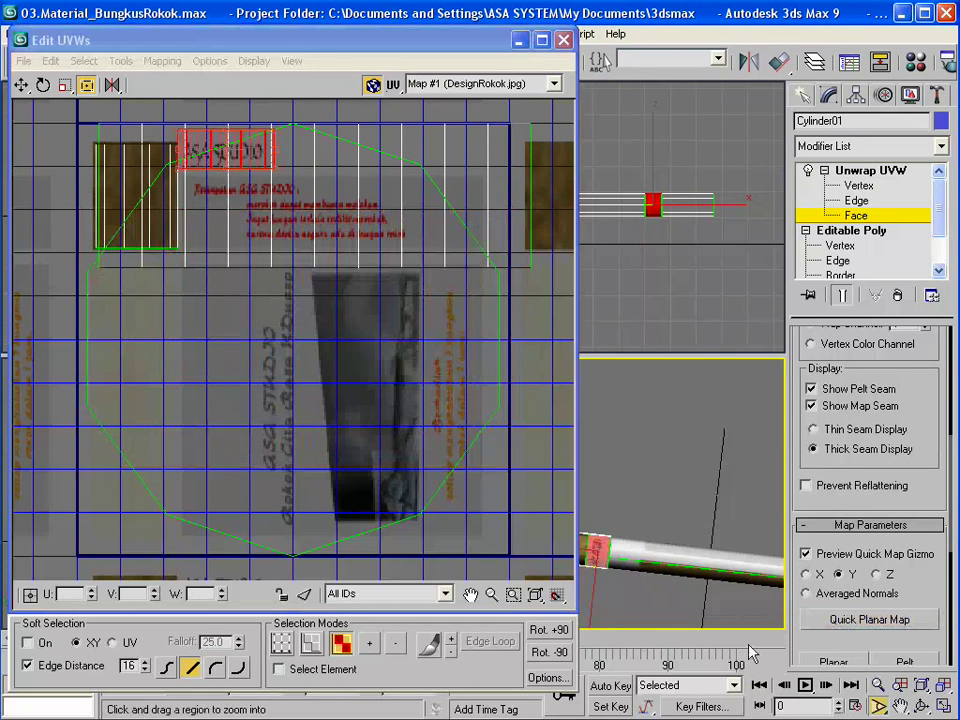
{"action": "left_click_drag", "start_coordinate": [619, 546], "coordinate": [625, 484]}
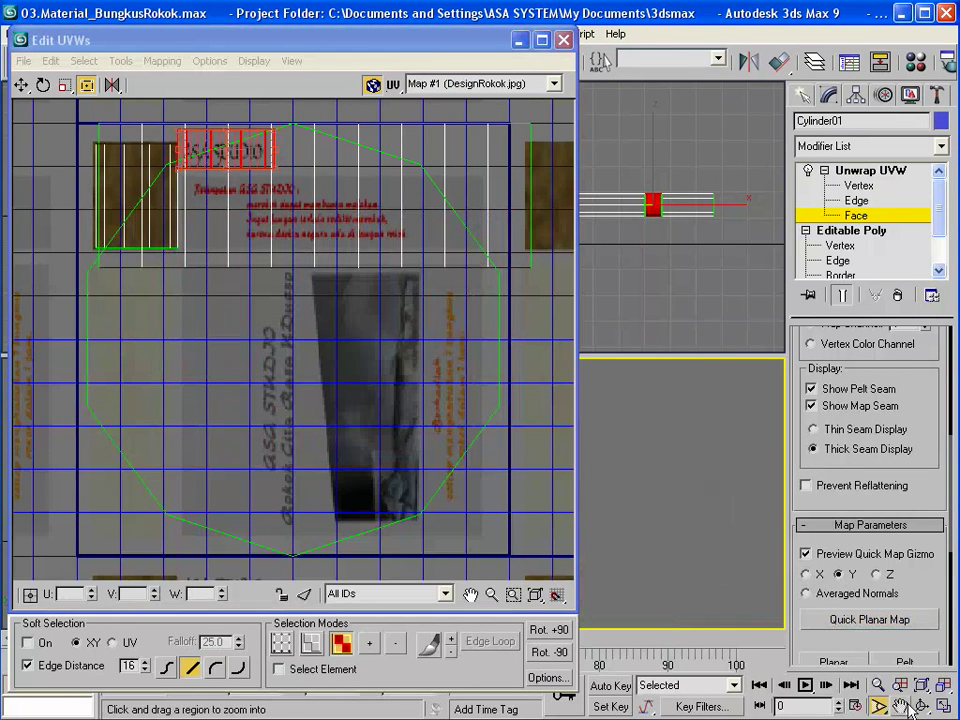
{"action": "key", "text": "ctrl+p"}
{"action": "mouse_move", "coordinate": [692, 606]}
{"action": "left_mouse_down"}
{"action": "mouse_move", "coordinate": [614, 568]}
{"action": "mouse_move", "coordinate": [656, 392]}
{"action": "left_mouse_up"}
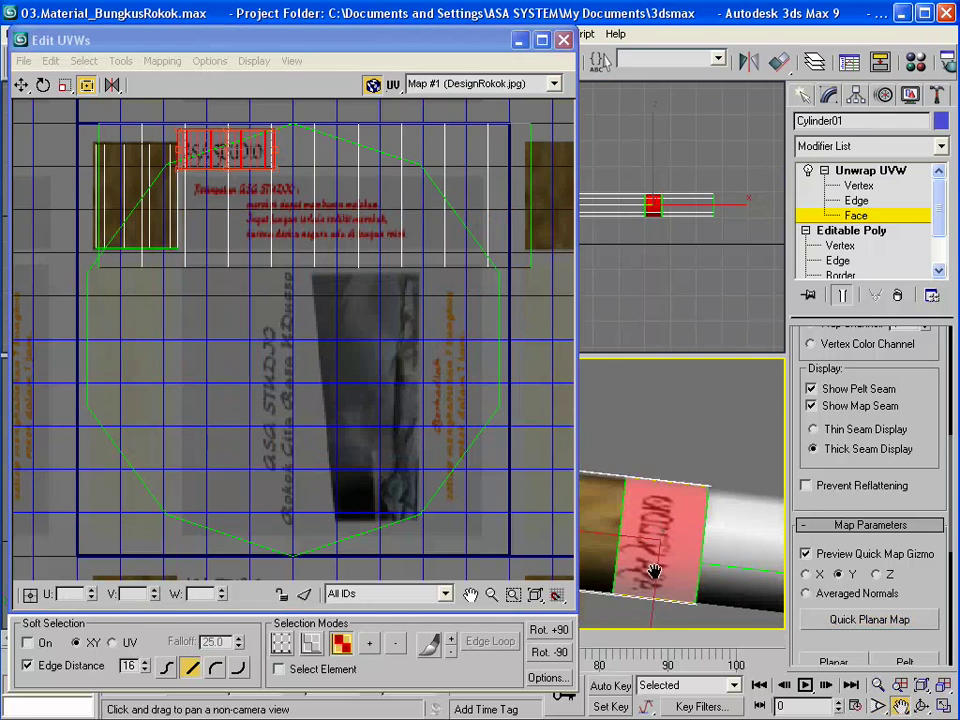
{"action": "left_click_drag", "start_coordinate": [650, 572], "coordinate": [631, 518]}
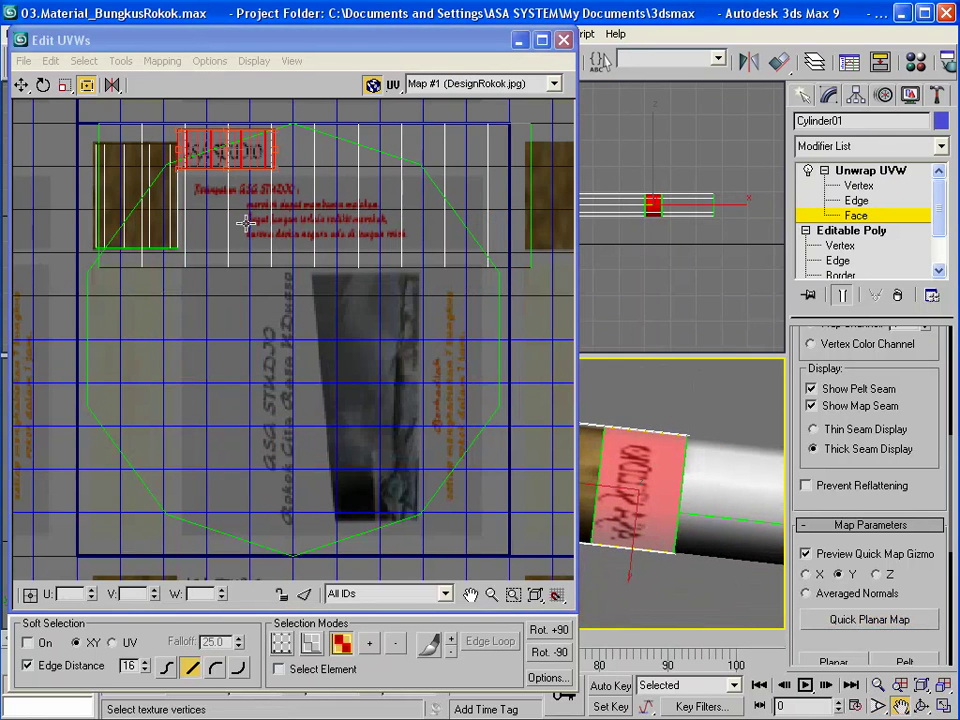
- Fine-tune the band UVs' position and size on the logo, exit Face level, minimize Edit UVWs
{"action": "mouse_move", "coordinate": [180, 165]}
{"action": "left_mouse_down"}
{"action": "mouse_move", "coordinate": [318, 151]}
{"action": "mouse_move", "coordinate": [240, 150]}
{"action": "left_mouse_up"}
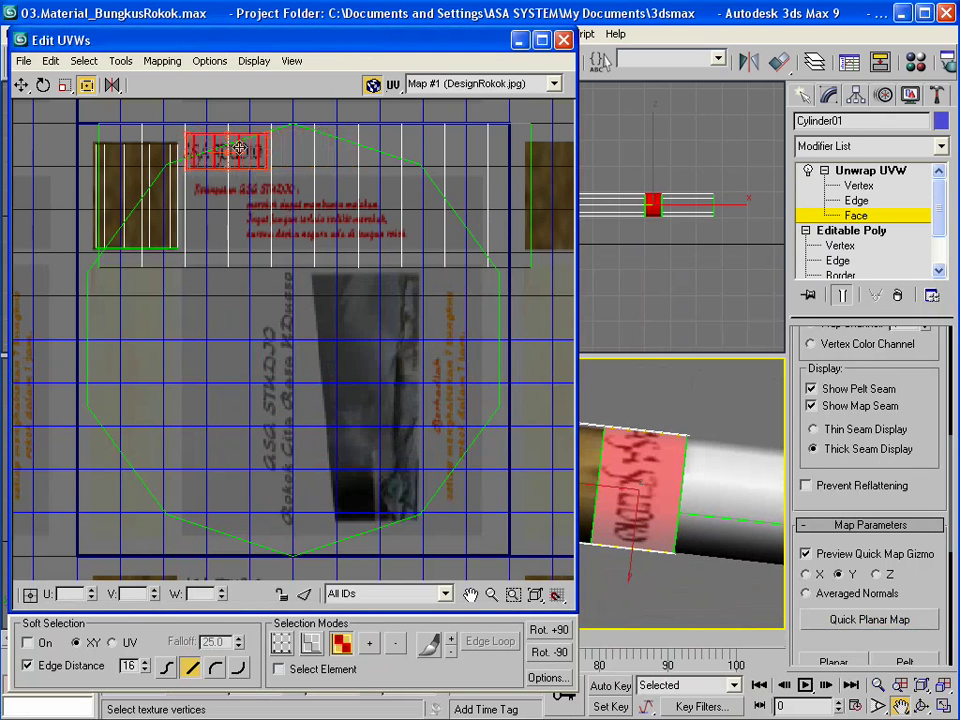
{"action": "left_click_drag", "start_coordinate": [270, 133], "coordinate": [275, 140]}
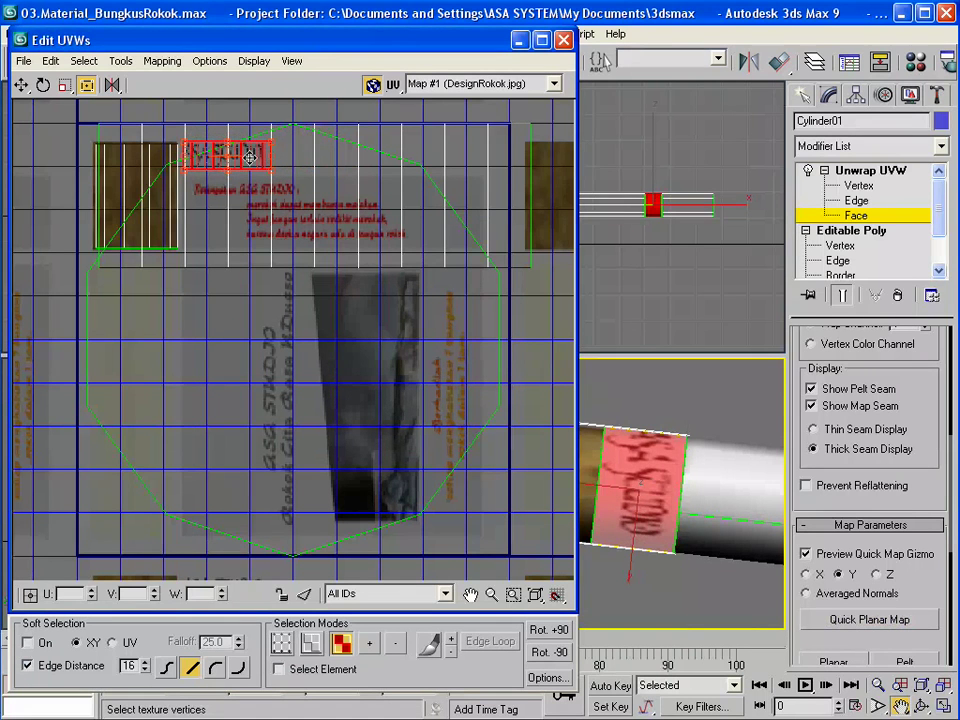
{"action": "left_click_drag", "start_coordinate": [250, 157], "coordinate": [252, 157]}
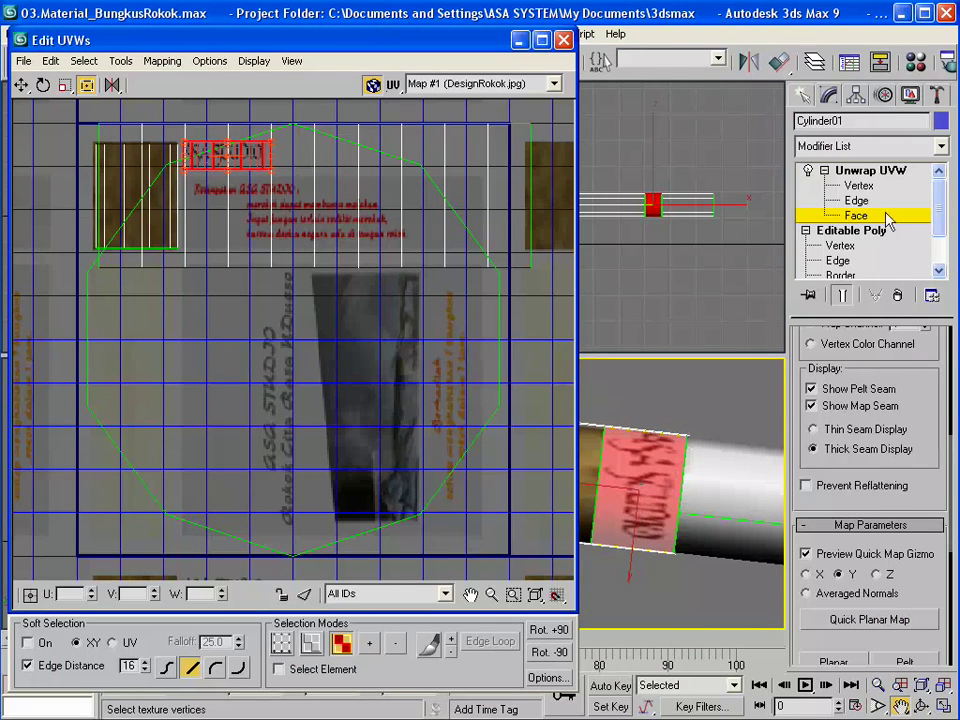
{"action": "left_click_drag", "start_coordinate": [940, 216], "coordinate": [944, 265]}
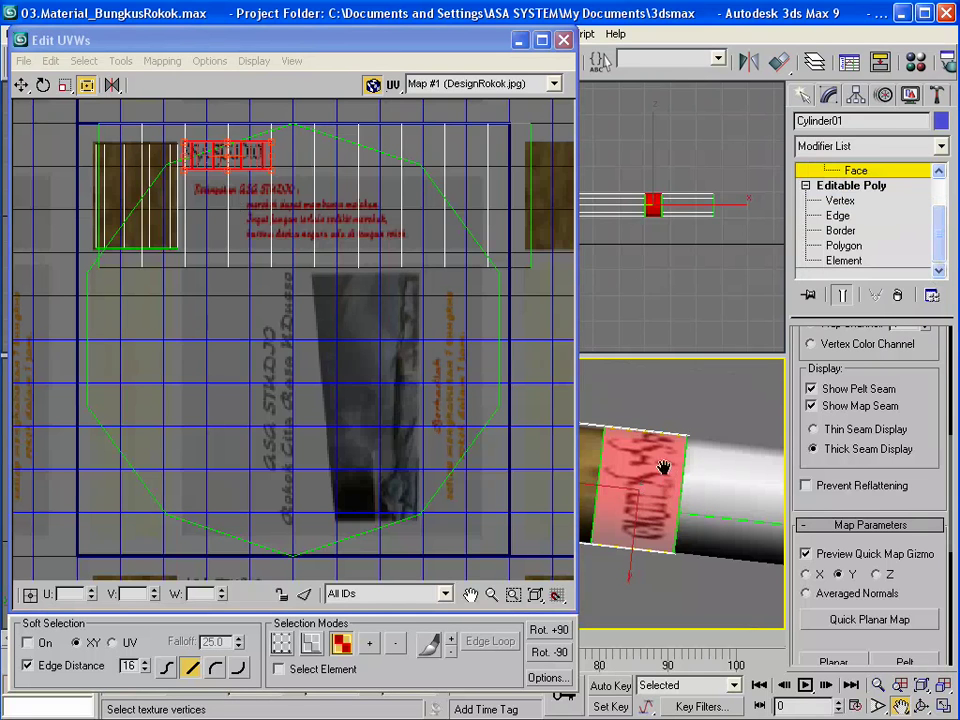
{"action": "left_click", "coordinate": [864, 175]}
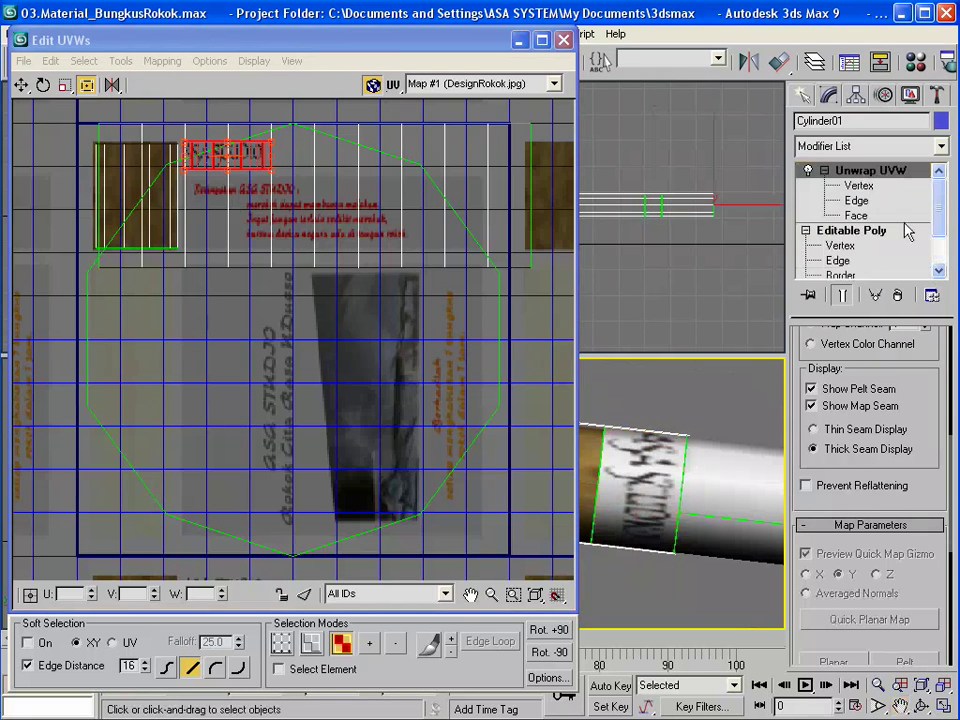
{"action": "left_click", "coordinate": [521, 41]}
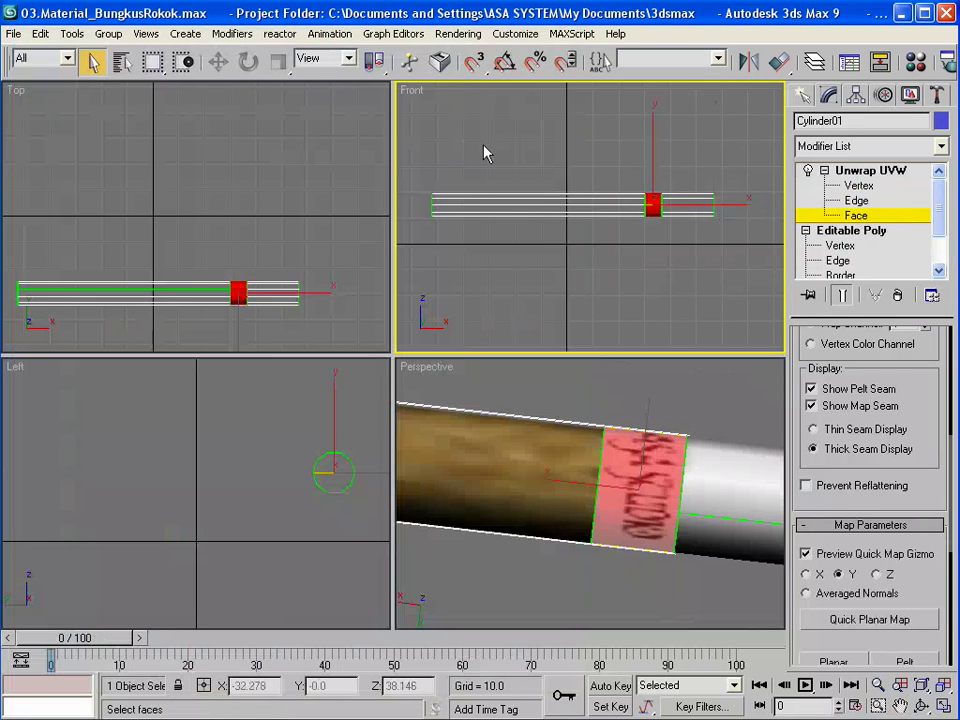
- Region-select the cigarette body faces in the Front view and add more in the Top view
{"action": "left_click_drag", "start_coordinate": [485, 146], "coordinate": [570, 282]}
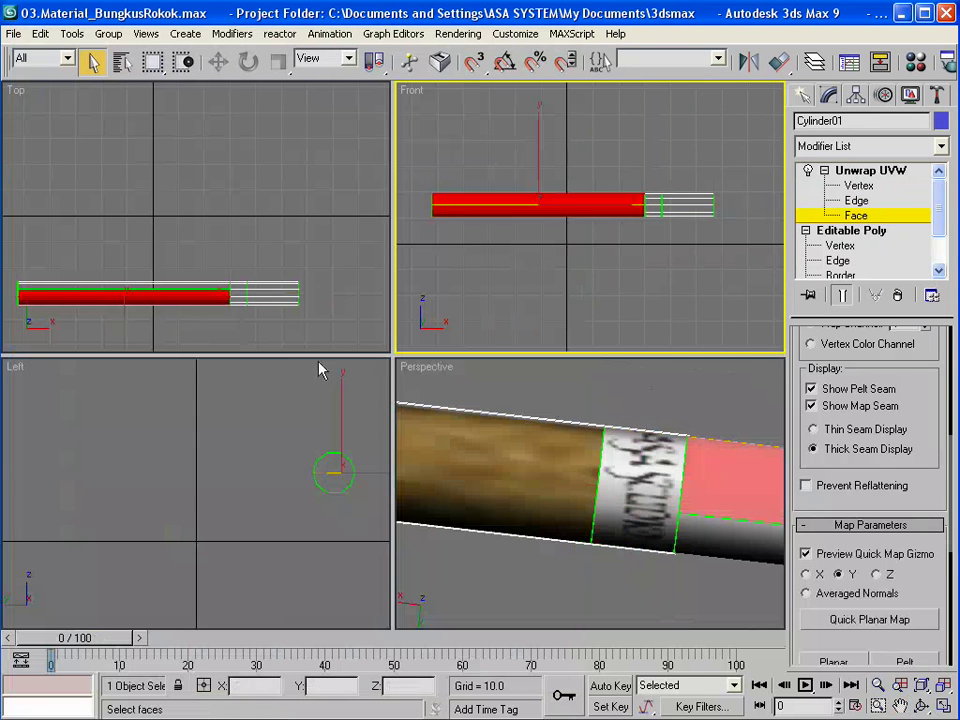
{"action": "left_click", "coordinate": [60, 259]}
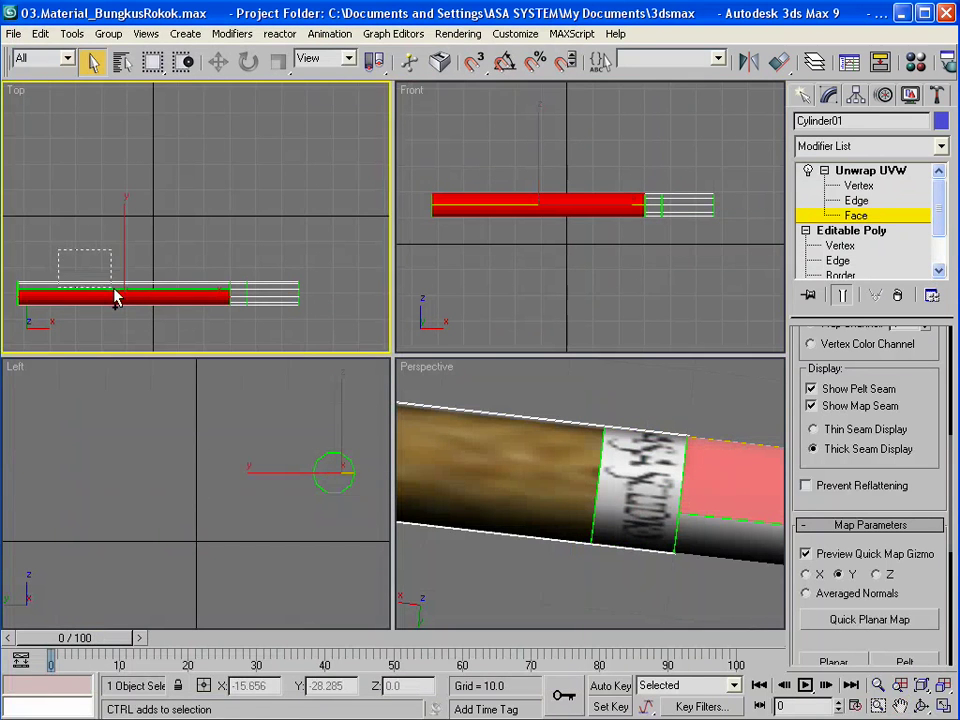
{"action": "left_click_drag", "start_coordinate": [112, 292], "coordinate": [118, 298]}
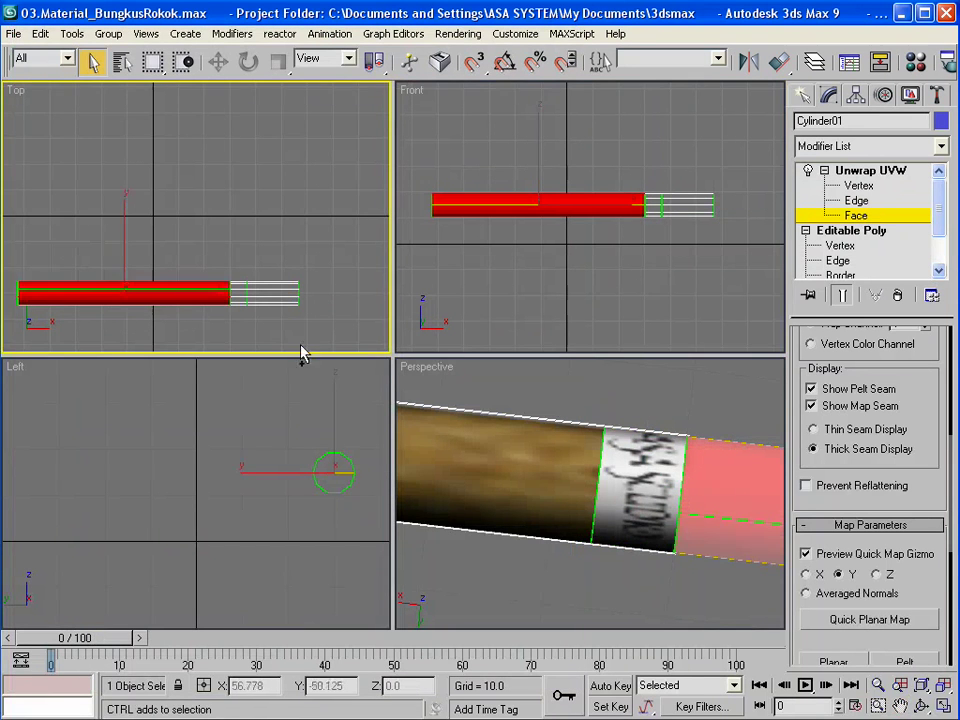
- Orbit the Perspective view to see the whole cigarette and add the remaining body faces
{"action": "left_click", "coordinate": [921, 706]}
{"action": "mouse_move", "coordinate": [640, 415]}
{"action": "left_mouse_down"}
{"action": "mouse_move", "coordinate": [643, 446]}
{"action": "mouse_move", "coordinate": [645, 407]}
{"action": "left_mouse_up"}
{"action": "scroll", "coordinate": [620, 470], "scroll_direction": "up", "scroll_amount": 5}
{"action": "key", "text": "ctrl+w"}
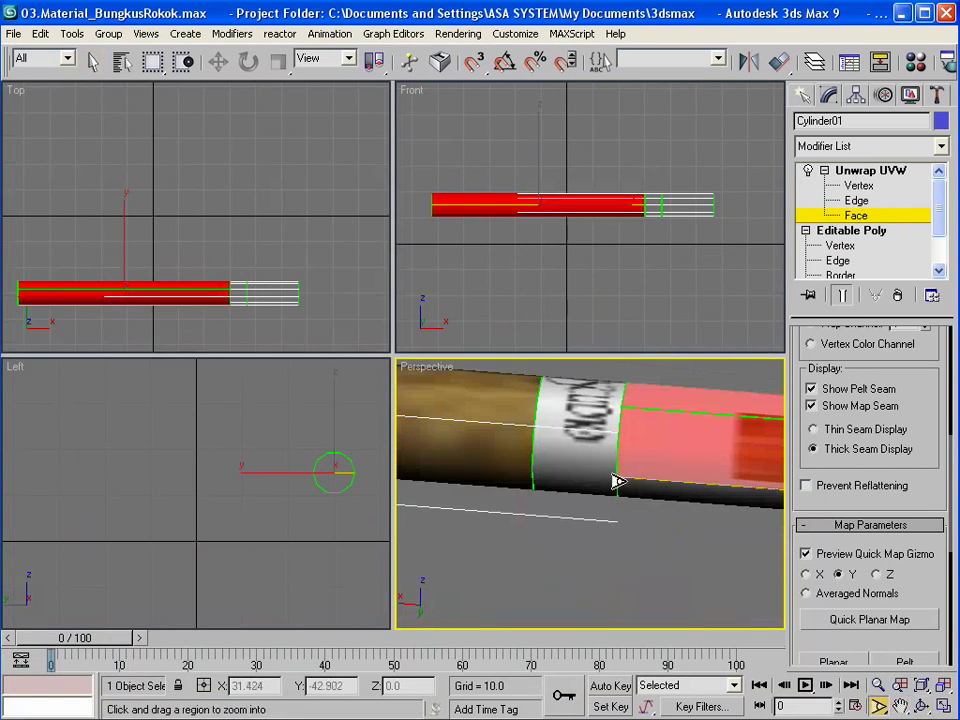
{"action": "scroll", "coordinate": [606, 606], "scroll_direction": "down", "scroll_amount": 5}
{"action": "key", "text": "ctrl+r"}
{"action": "mouse_move", "coordinate": [606, 606]}
{"action": "left_mouse_down"}
{"action": "mouse_move", "coordinate": [593, 523]}
{"action": "mouse_move", "coordinate": [660, 515]}
{"action": "left_mouse_up"}
{"action": "key", "text": "ctrl+p"}
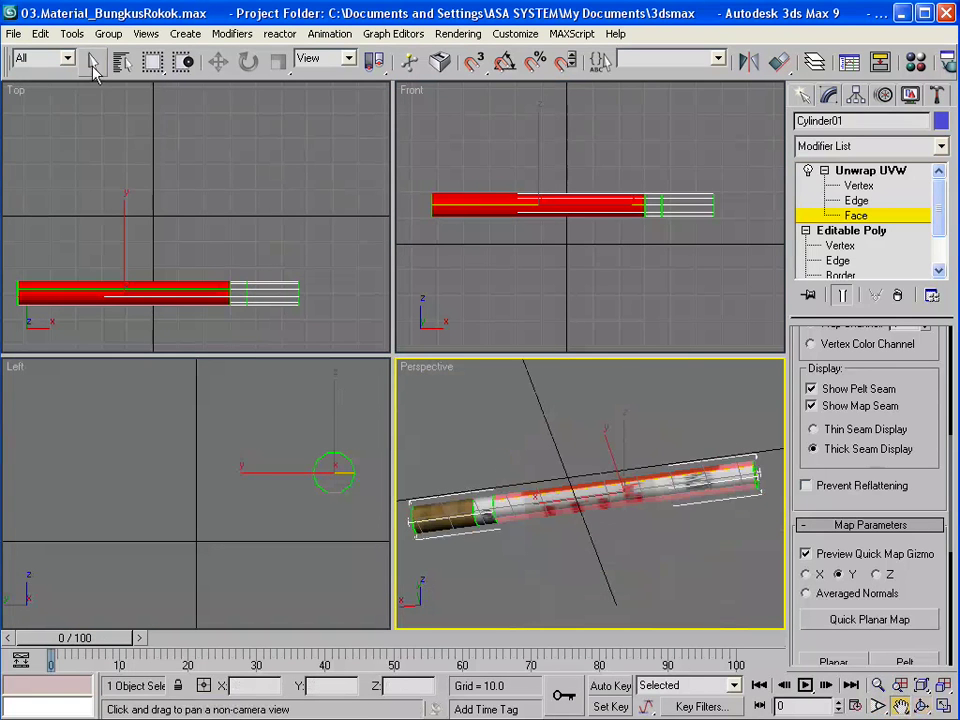
{"action": "left_click", "coordinate": [94, 63]}
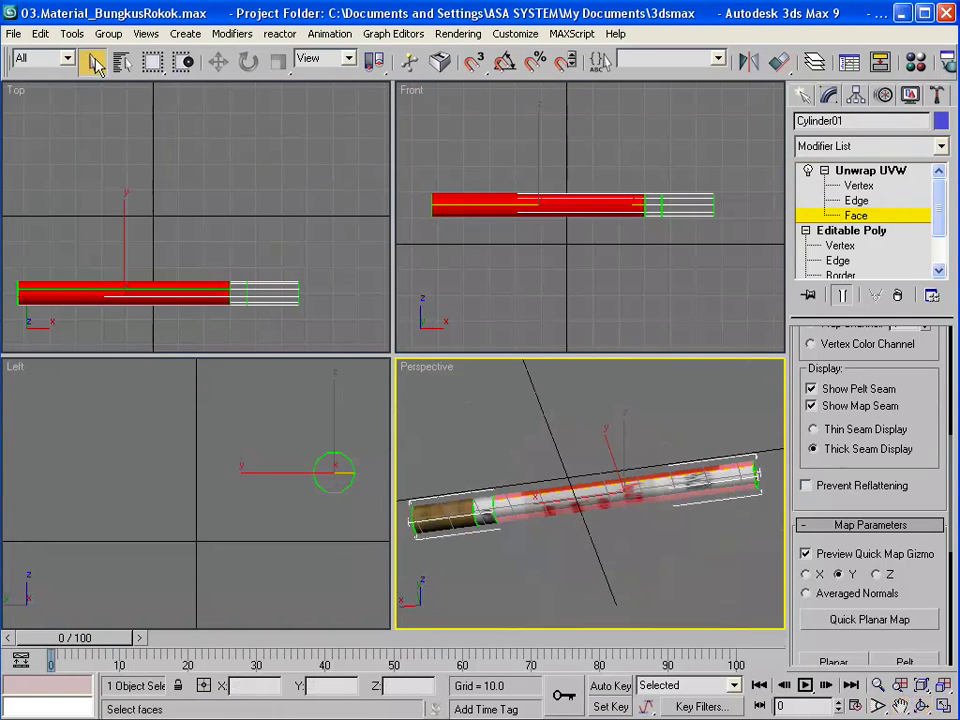
{"action": "left_click", "coordinate": [557, 491], "text": "ctrl"}
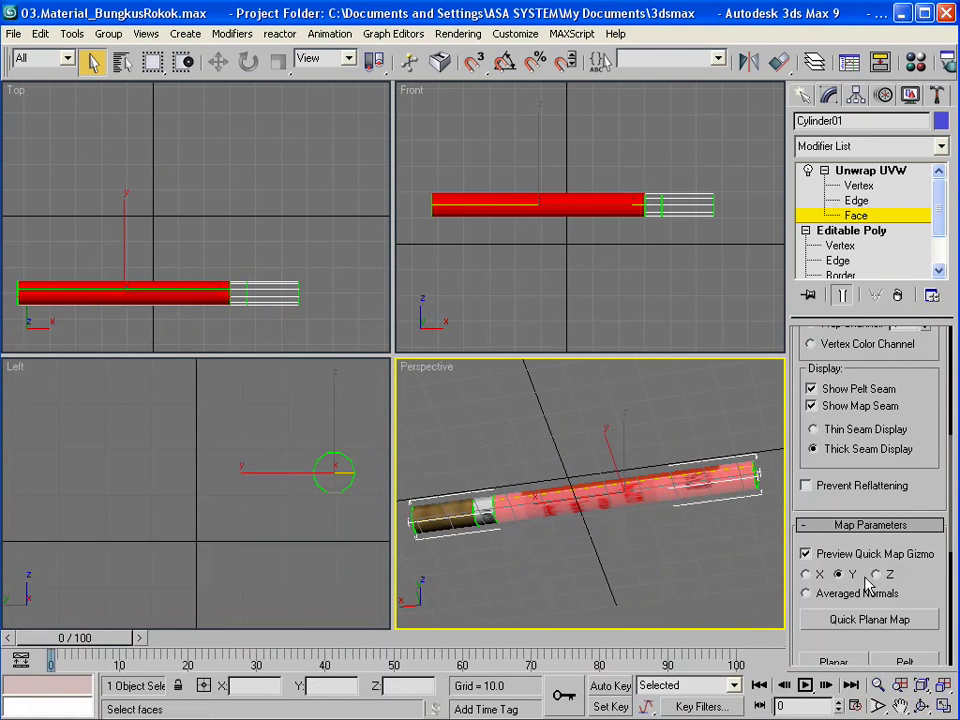
{"action": "scroll", "coordinate": [870, 450], "scroll_direction": "up", "scroll_amount": 3}
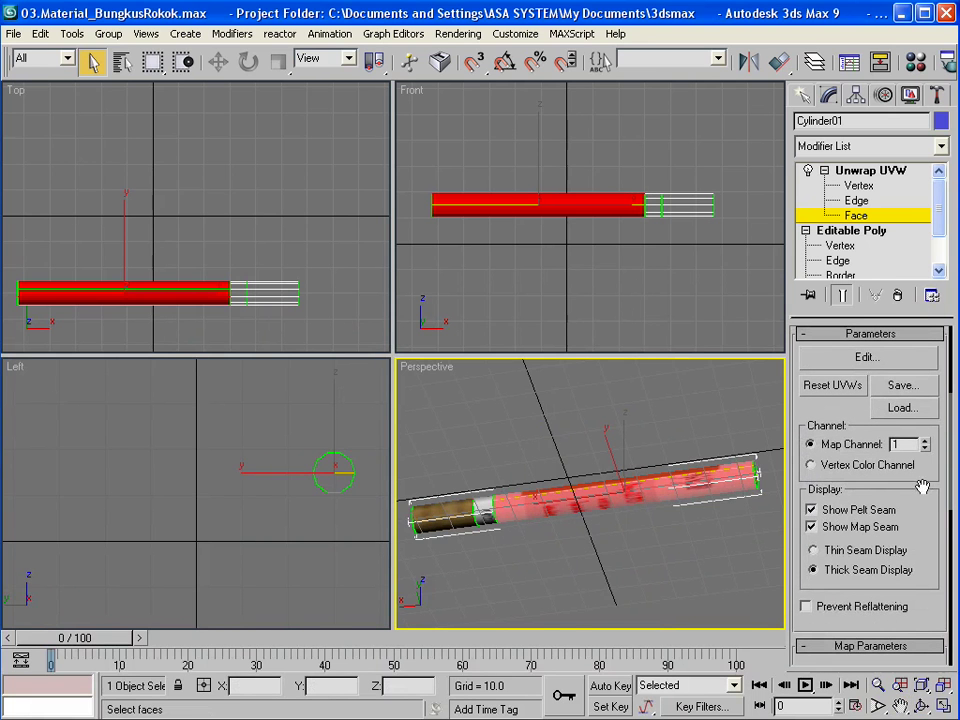
- Squeeze the body UVs into a tall thin strip on a plain texture area, then close Edit UVWs
{"action": "left_click", "coordinate": [866, 357]}
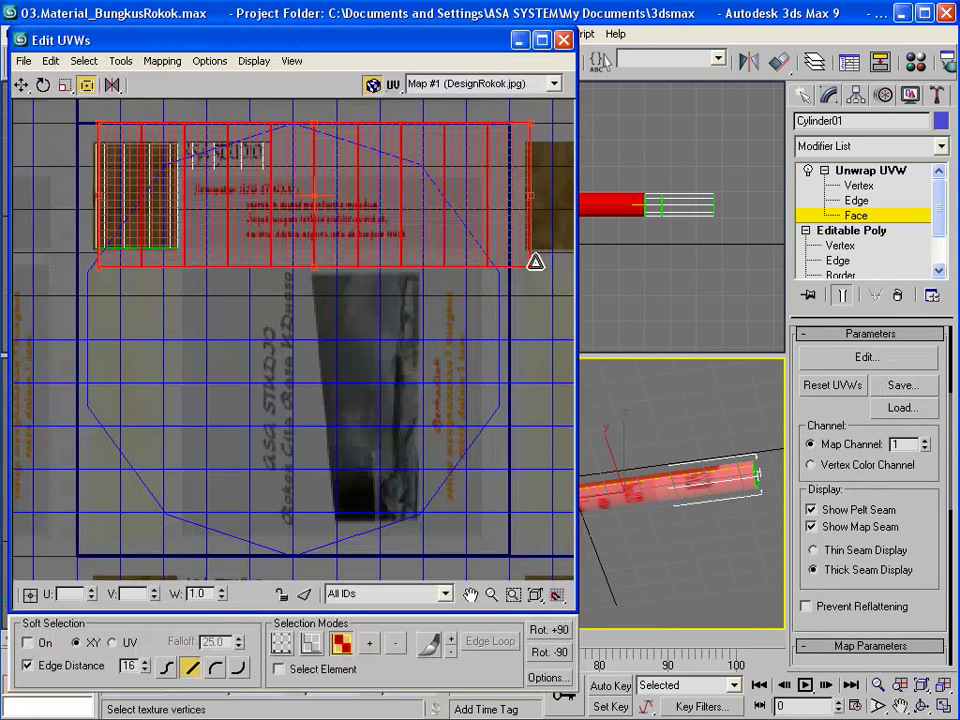
{"action": "mouse_move", "coordinate": [535, 261]}
{"action": "left_mouse_down"}
{"action": "mouse_move", "coordinate": [162, 459]}
{"action": "mouse_move", "coordinate": [154, 442]}
{"action": "left_mouse_up"}
{"action": "left_click_drag", "start_coordinate": [143, 237], "coordinate": [146, 307]}
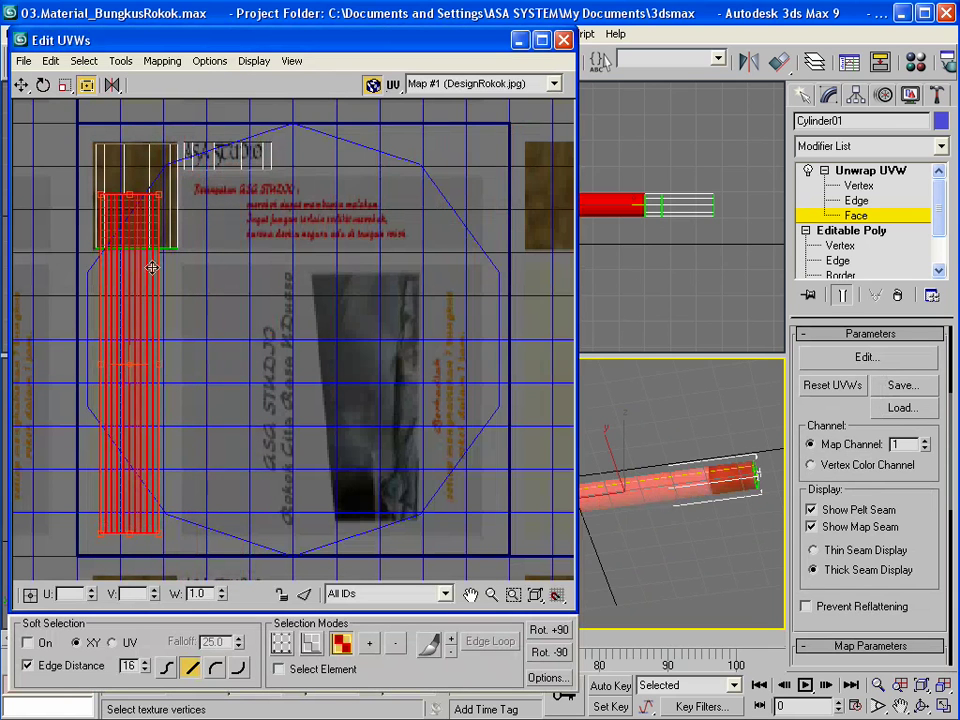
{"action": "left_click_drag", "start_coordinate": [158, 196], "coordinate": [155, 265]}
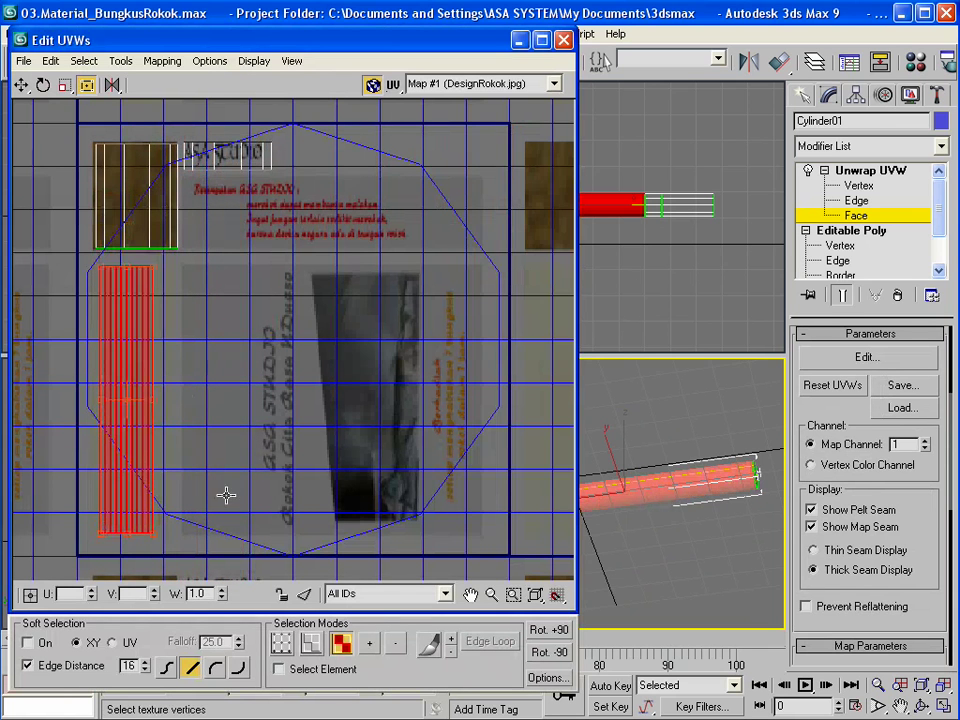
{"action": "left_click", "coordinate": [862, 217]}
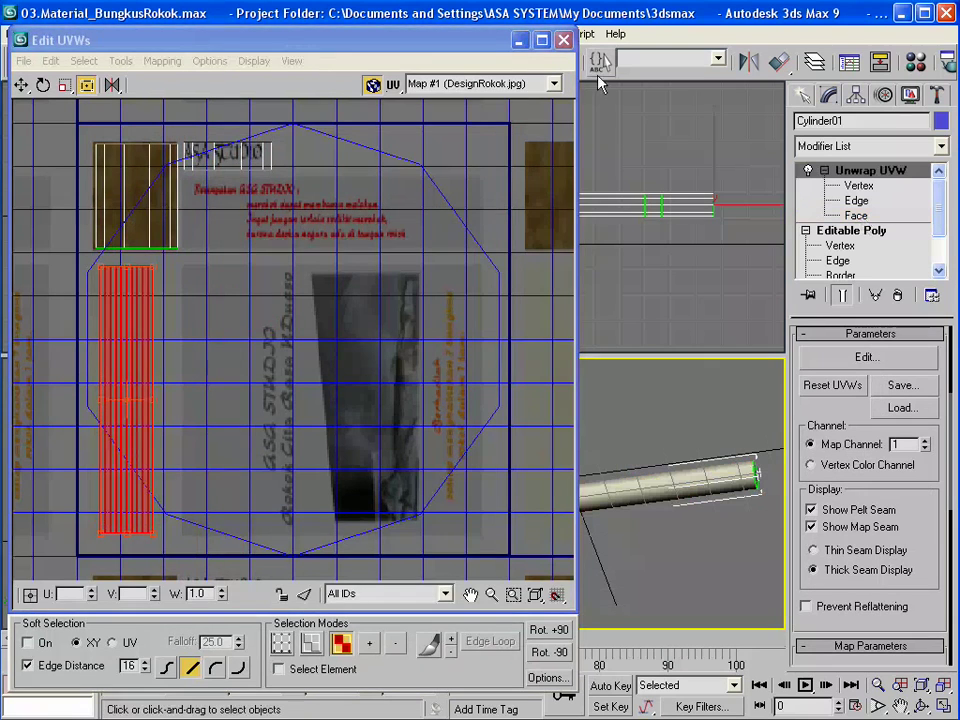
{"action": "left_click", "coordinate": [563, 40]}
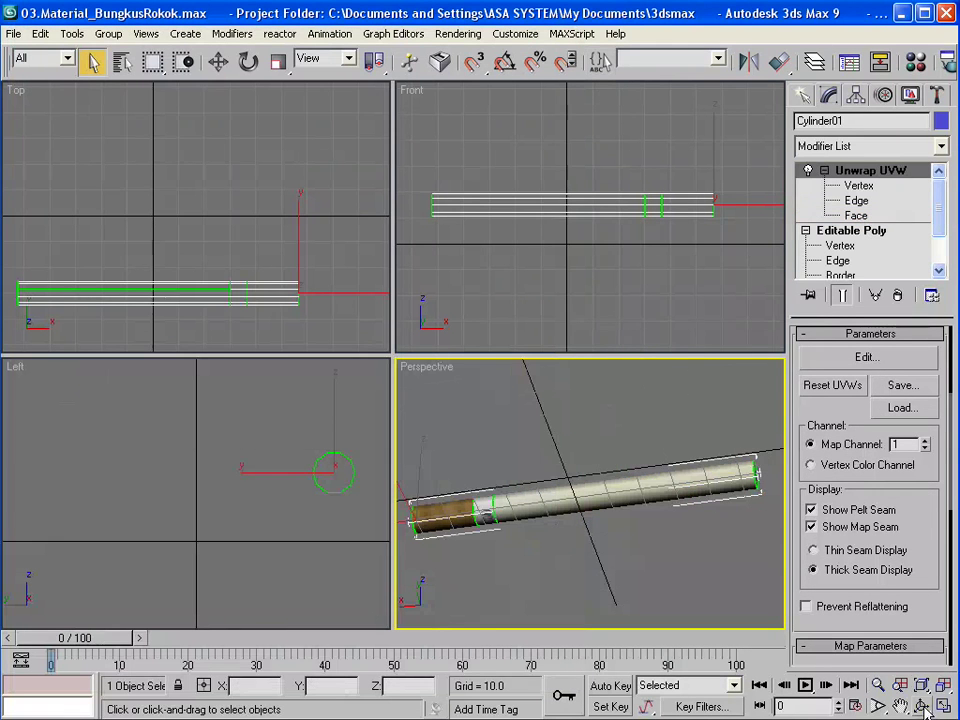
- Orbit the perspective view and select one cigarette end cap's faces
{"action": "key", "text": "ctrl+r"}
{"action": "mouse_move", "coordinate": [639, 487]}
{"action": "left_mouse_down"}
{"action": "mouse_move", "coordinate": [553, 500]}
{"action": "mouse_move", "coordinate": [529, 540]}
{"action": "mouse_move", "coordinate": [560, 520]}
{"action": "left_mouse_up"}
{"action": "left_click", "coordinate": [855, 215]}
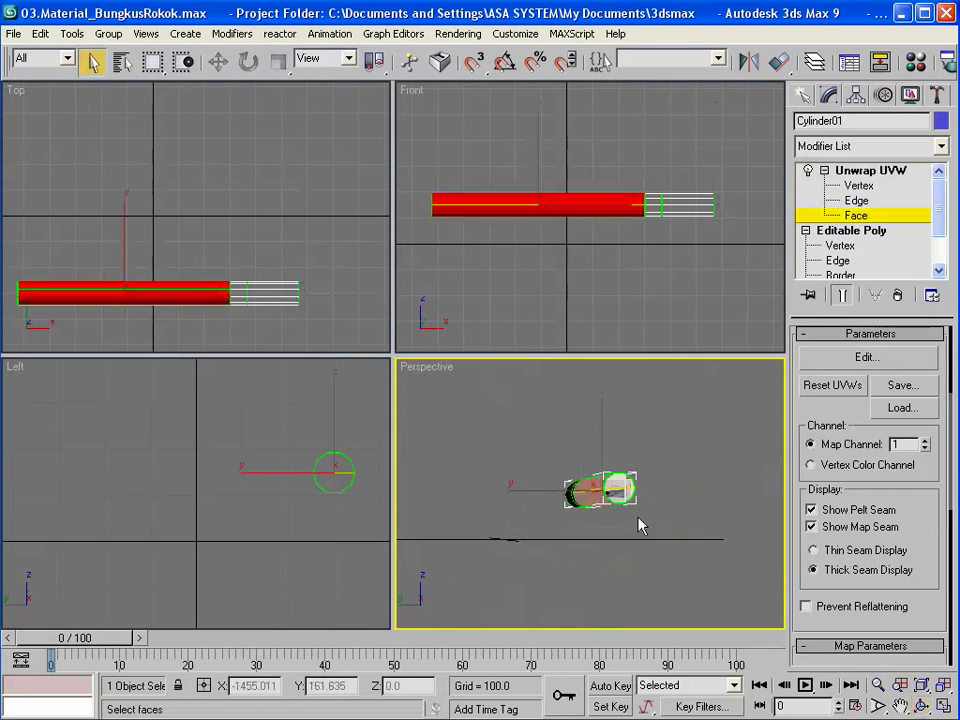
{"action": "left_click", "coordinate": [618, 487]}
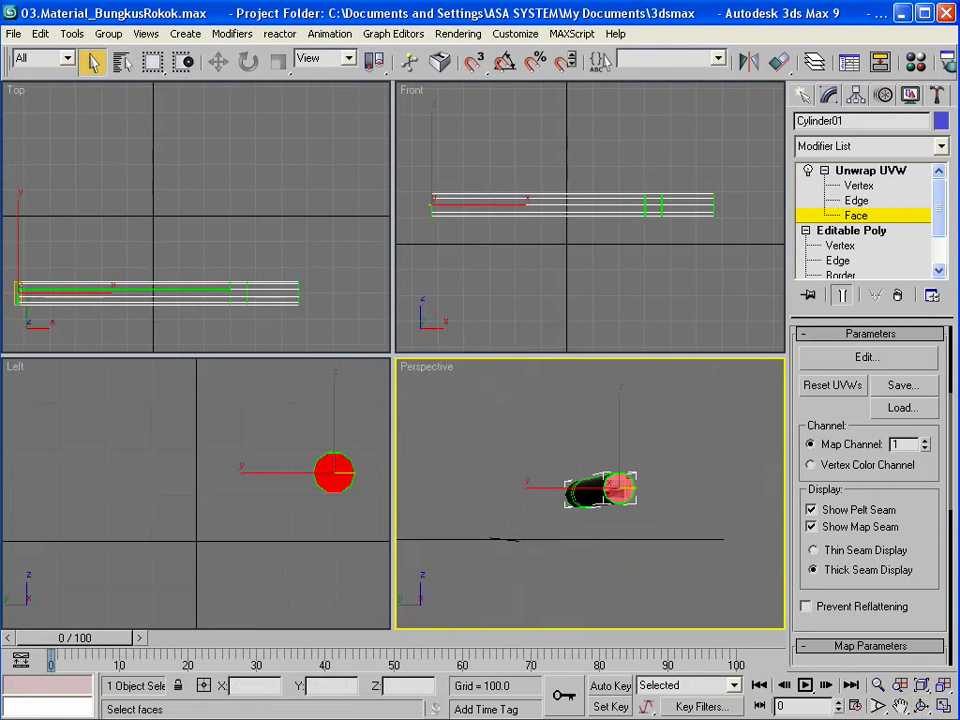
- Quick Planar Map the end cap and shrink its UVs into a small circle on the striped strip
{"action": "left_click", "coordinate": [866, 357]}
{"action": "scroll", "coordinate": [893, 567], "scroll_direction": "down", "scroll_amount": 3}
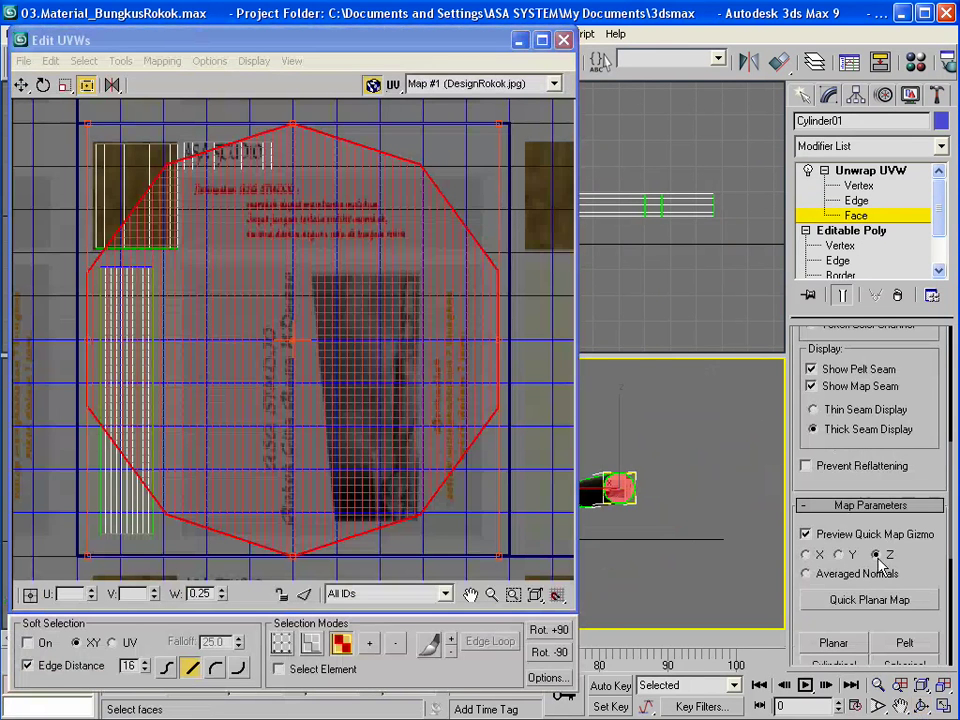
{"action": "left_click", "coordinate": [869, 599]}
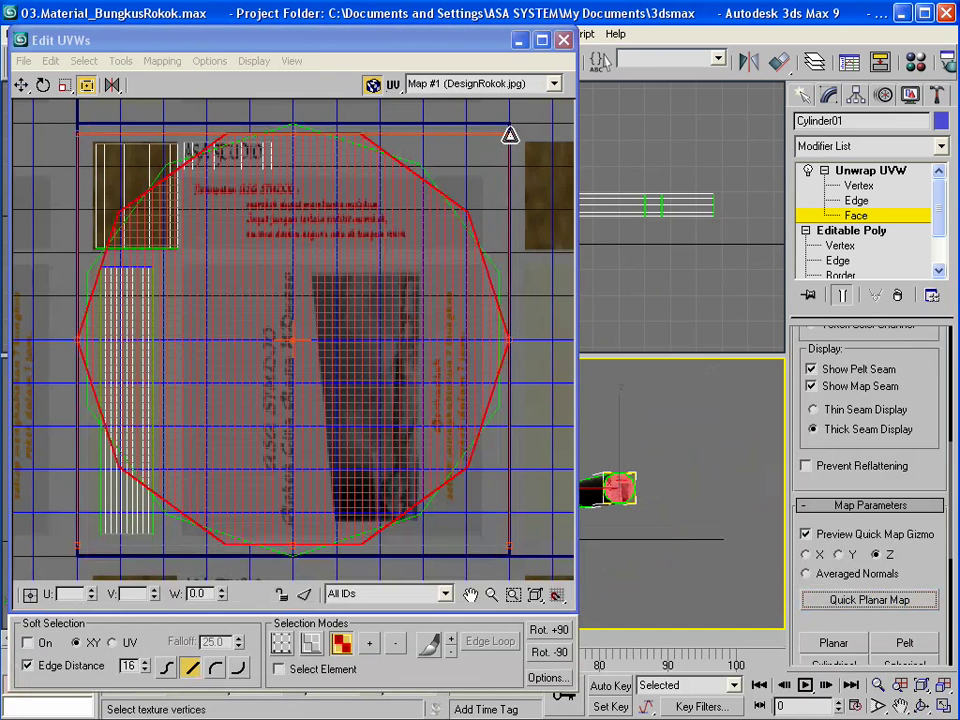
{"action": "mouse_move", "coordinate": [508, 135]}
{"action": "left_mouse_down"}
{"action": "mouse_move", "coordinate": [225, 360]}
{"action": "mouse_move", "coordinate": [508, 133]}
{"action": "left_mouse_up"}
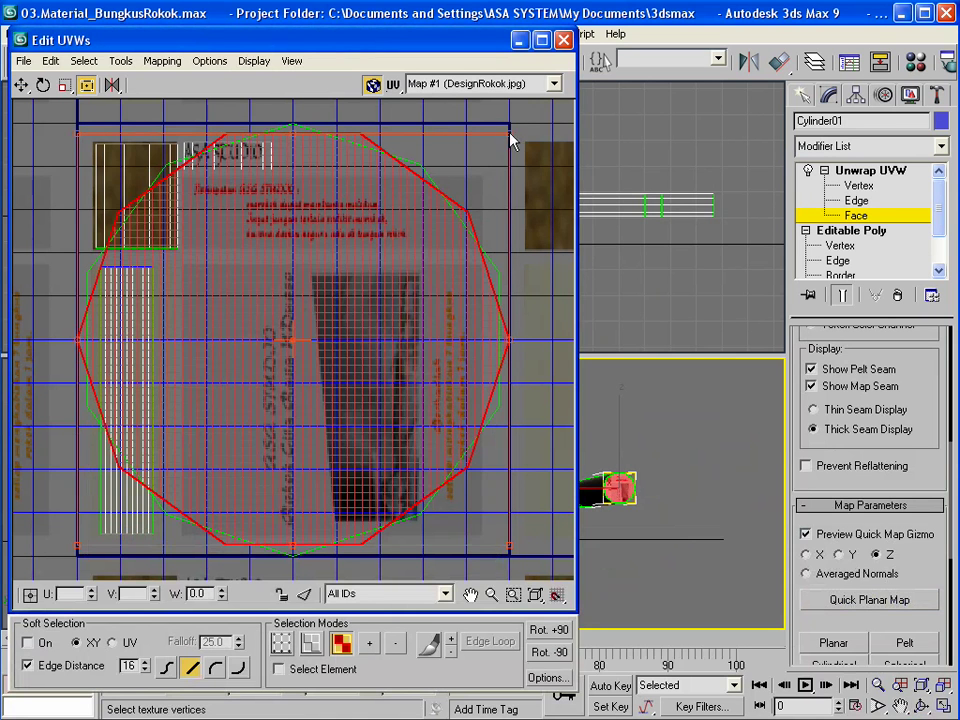
{"action": "mouse_move", "coordinate": [510, 137]}
{"action": "left_mouse_down"}
{"action": "mouse_move", "coordinate": [253, 437]}
{"action": "mouse_move", "coordinate": [140, 519]}
{"action": "mouse_move", "coordinate": [121, 514]}
{"action": "left_mouse_up"}
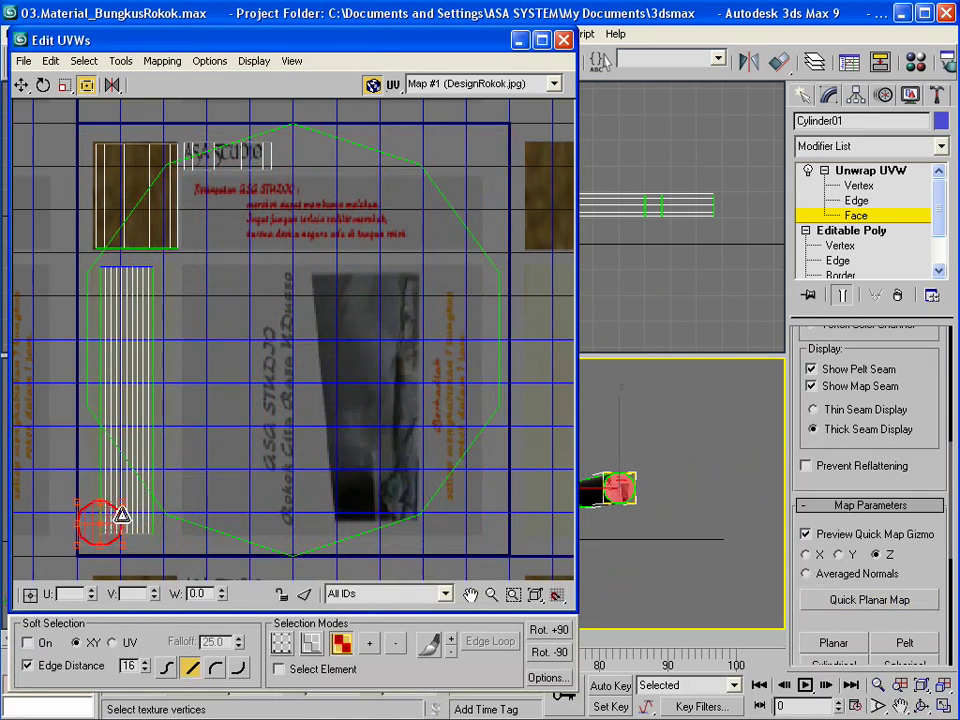
{"action": "left_click_drag", "start_coordinate": [121, 514], "coordinate": [117, 294]}
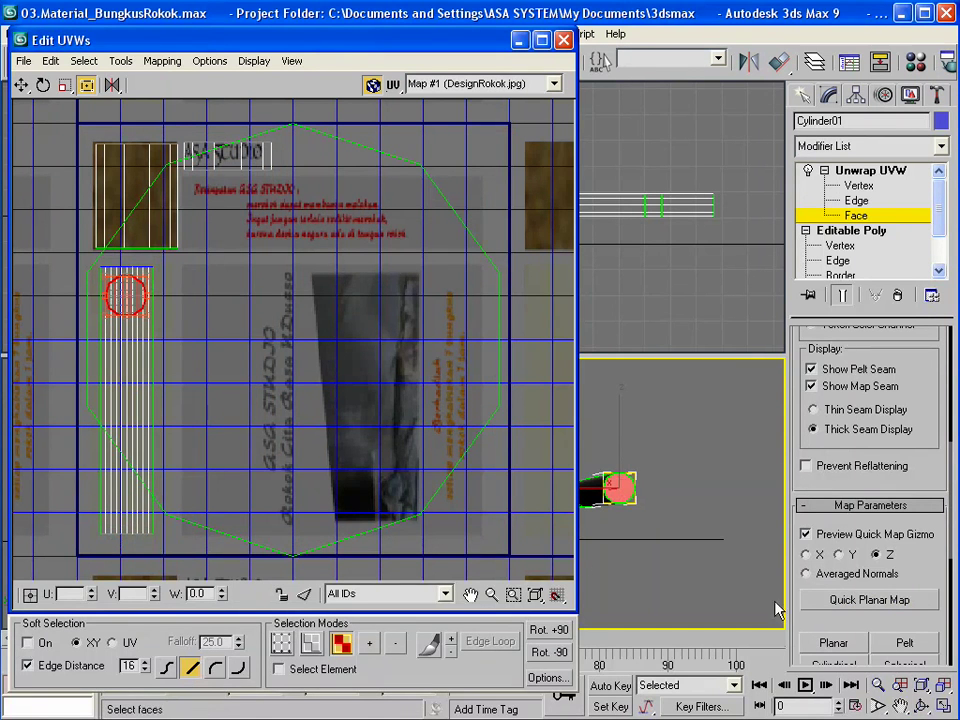
{"action": "left_click", "coordinate": [563, 40]}
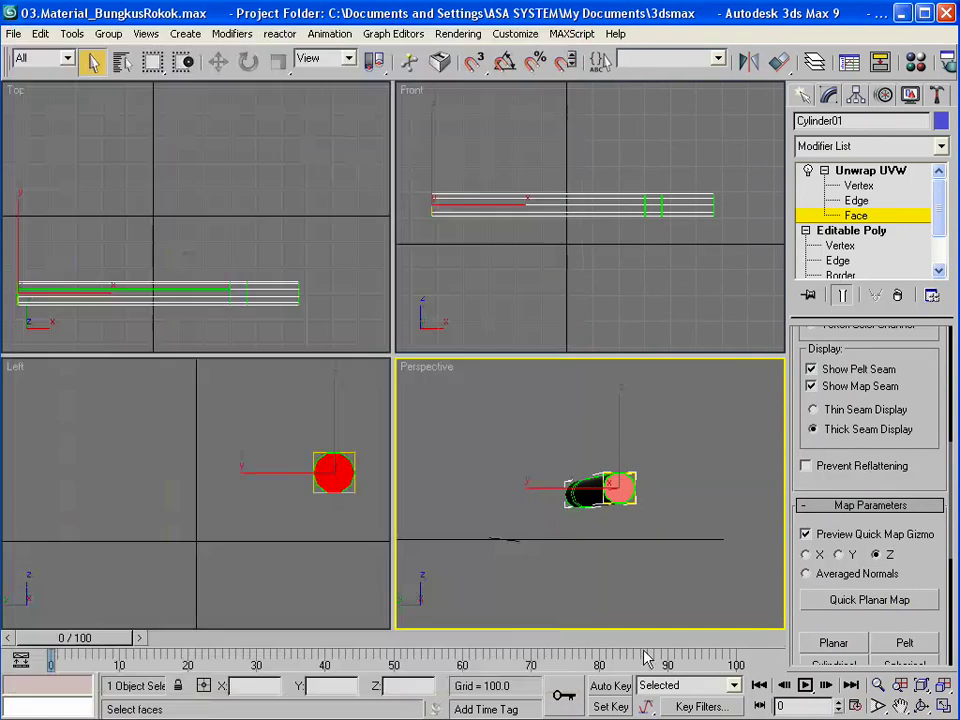
- Orbit to the cigarette's other end, planar-map that cap, and shrink its UVs to a small circle
{"action": "left_click", "coordinate": [921, 706]}
{"action": "mouse_move", "coordinate": [750, 625]}
{"action": "left_mouse_down"}
{"action": "mouse_move", "coordinate": [870, 500]}
{"action": "mouse_move", "coordinate": [880, 510]}
{"action": "left_mouse_up"}
{"action": "key", "text": "q"}
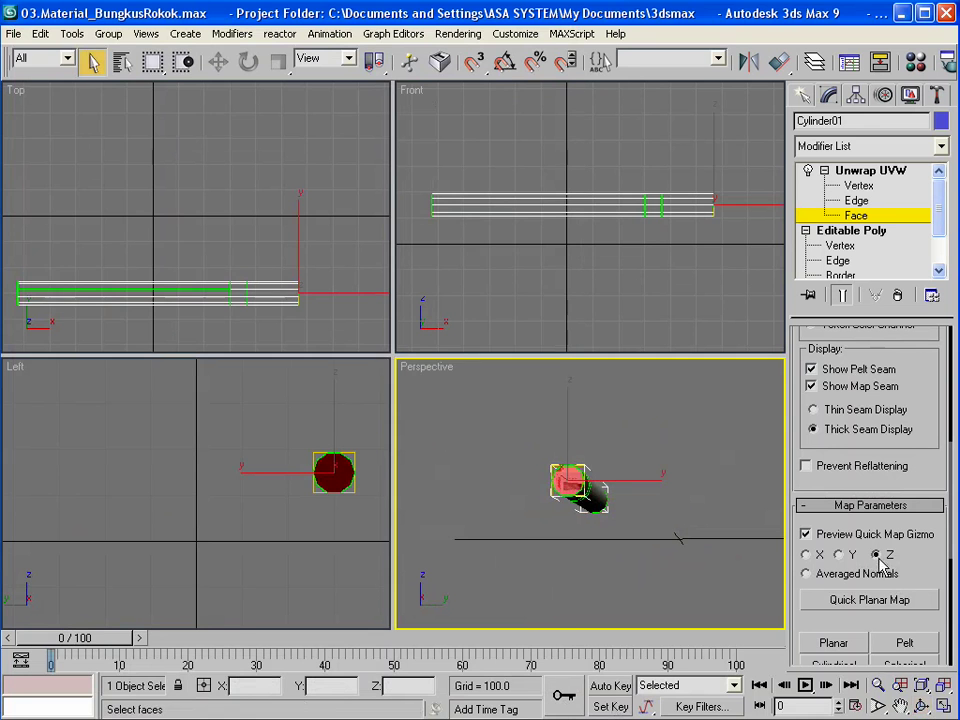
{"action": "left_click", "coordinate": [870, 600]}
{"action": "key", "text": "ctrl+e"}
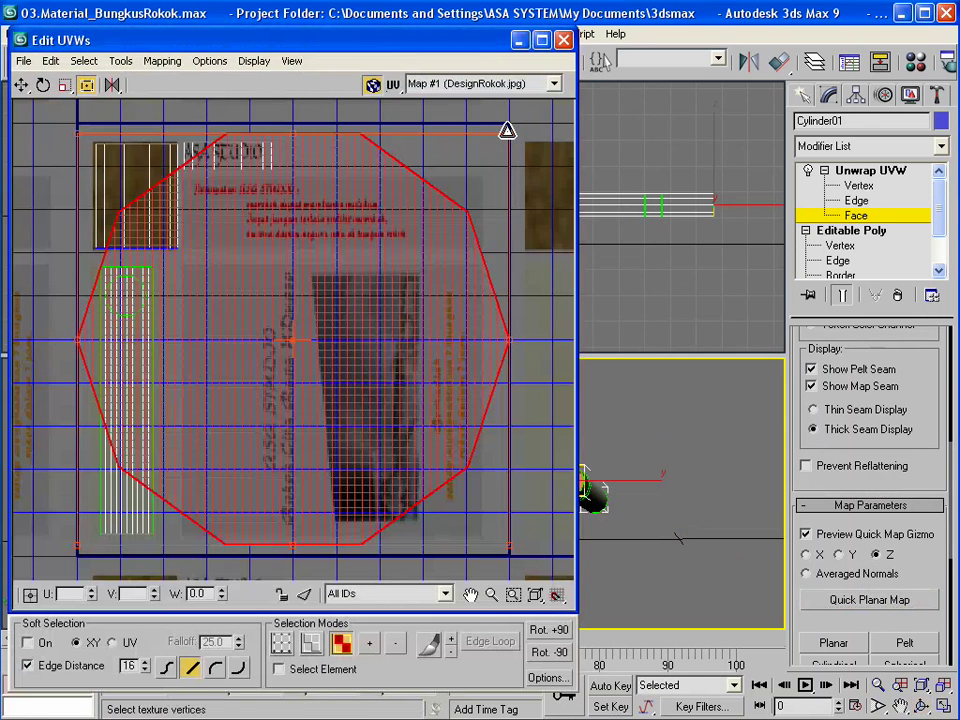
{"action": "mouse_move", "coordinate": [507, 131]}
{"action": "left_mouse_down"}
{"action": "mouse_move", "coordinate": [349, 315]}
{"action": "mouse_move", "coordinate": [121, 492]}
{"action": "mouse_move", "coordinate": [122, 351]}
{"action": "left_mouse_up"}
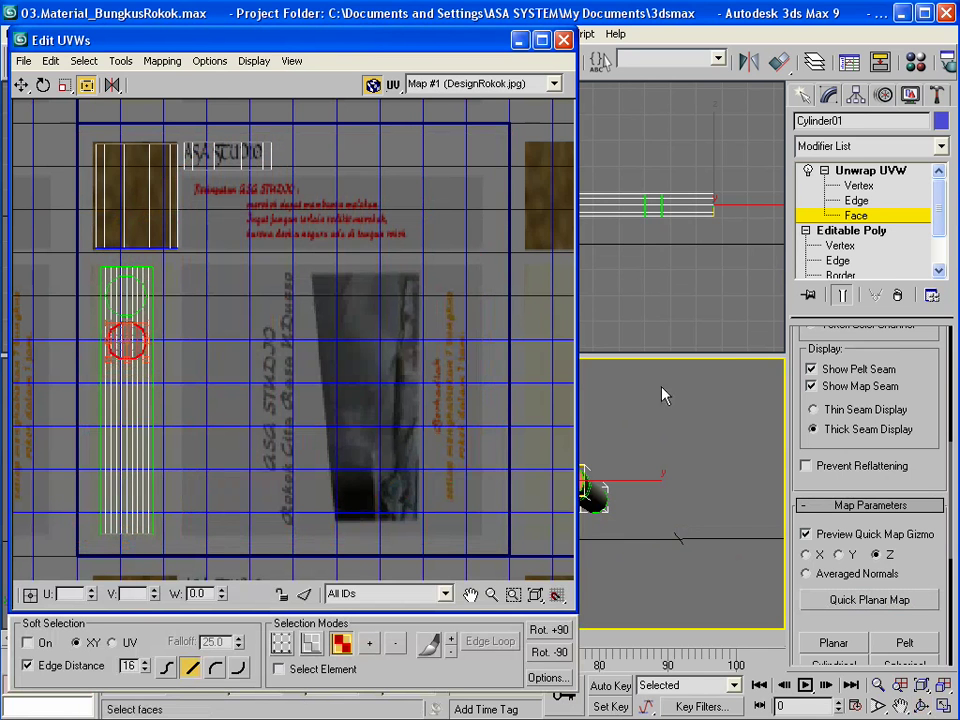
{"action": "left_click", "coordinate": [563, 39]}
- Orbit the perspective view to see the cigarette side-on, then make the Top viewport active
{"action": "key", "text": "ctrl+r"}
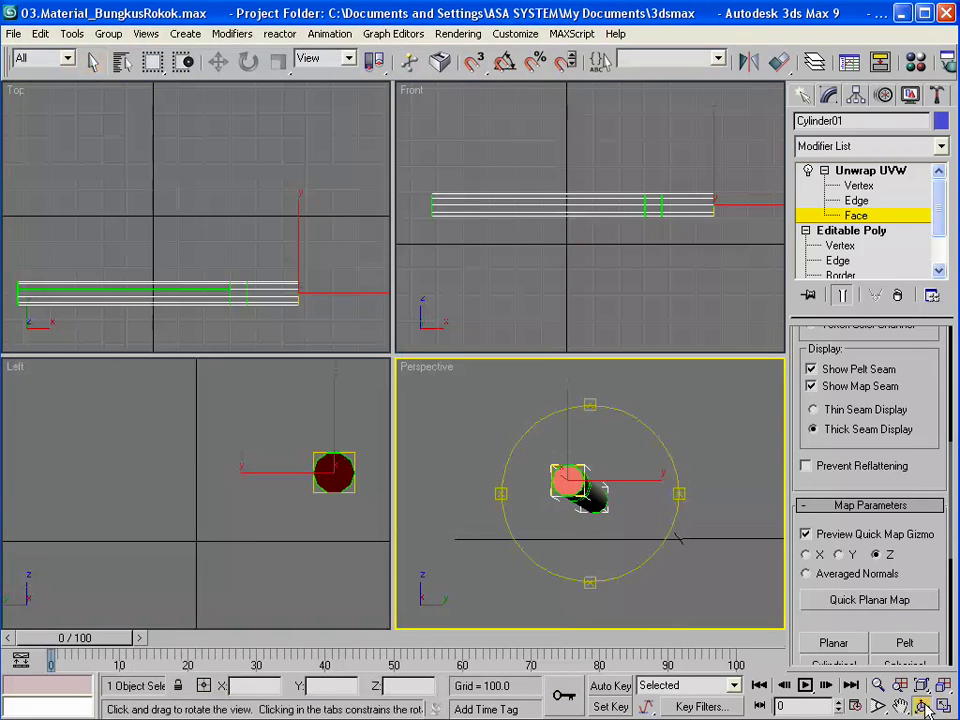
{"action": "mouse_move", "coordinate": [575, 486]}
{"action": "left_mouse_down"}
{"action": "mouse_move", "coordinate": [506, 611]}
{"action": "mouse_move", "coordinate": [636, 651]}
{"action": "mouse_move", "coordinate": [733, 564]}
{"action": "mouse_move", "coordinate": [765, 449]}
{"action": "mouse_move", "coordinate": [767, 379]}
{"action": "mouse_move", "coordinate": [750, 435]}
{"action": "mouse_move", "coordinate": [615, 508]}
{"action": "mouse_move", "coordinate": [583, 491]}
{"action": "mouse_move", "coordinate": [579, 499]}
{"action": "mouse_move", "coordinate": [615, 452]}
{"action": "mouse_move", "coordinate": [776, 437]}
{"action": "mouse_move", "coordinate": [689, 540]}
{"action": "mouse_move", "coordinate": [718, 606]}
{"action": "mouse_move", "coordinate": [740, 540]}
{"action": "mouse_move", "coordinate": [707, 426]}
{"action": "mouse_move", "coordinate": [935, 534]}
{"action": "mouse_move", "coordinate": [957, 522]}
{"action": "mouse_move", "coordinate": [600, 542]}
{"action": "mouse_move", "coordinate": [563, 514]}
{"action": "mouse_move", "coordinate": [621, 497]}
{"action": "mouse_move", "coordinate": [620, 540]}
{"action": "mouse_move", "coordinate": [653, 514]}
{"action": "mouse_move", "coordinate": [606, 497]}
{"action": "mouse_move", "coordinate": [602, 553]}
{"action": "mouse_move", "coordinate": [615, 514]}
{"action": "left_mouse_up"}
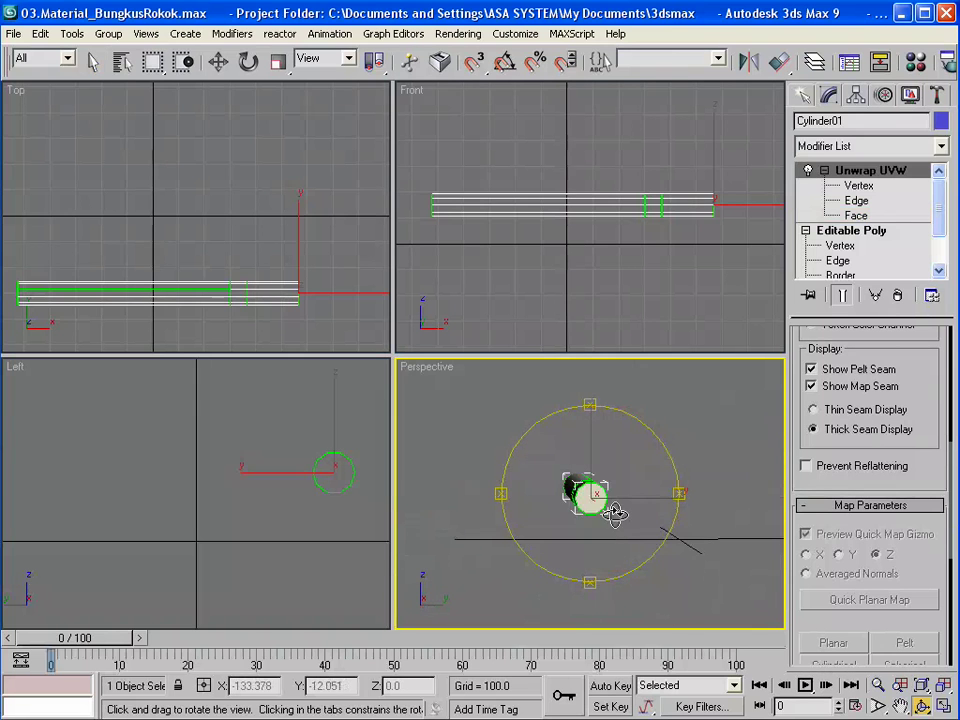
{"action": "right_click", "coordinate": [556, 484]}
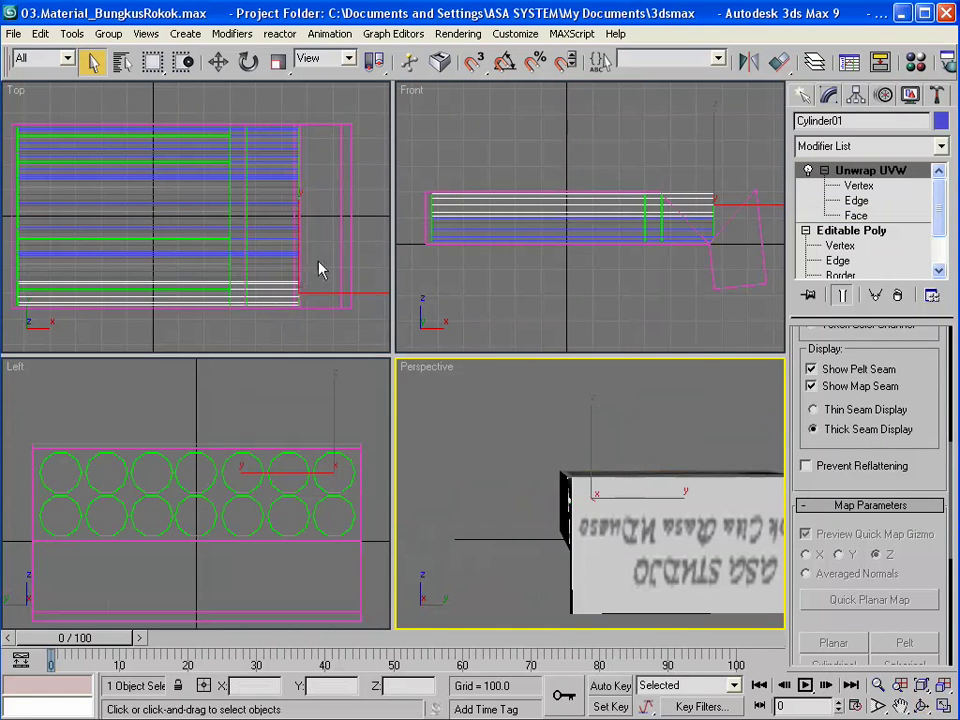
{"action": "left_click", "coordinate": [274, 297]}
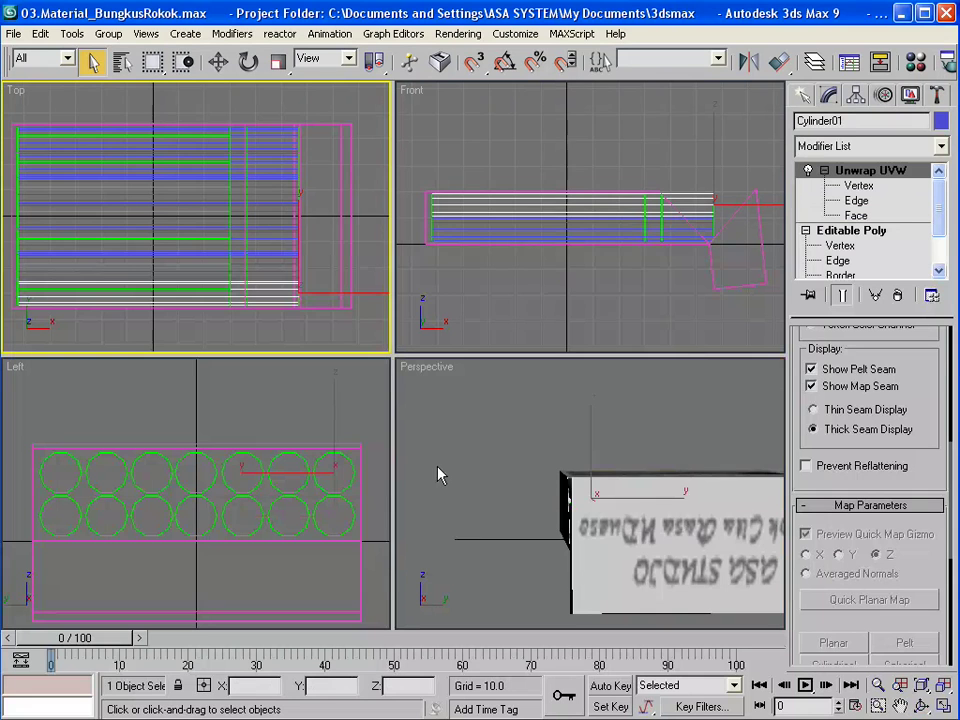
- Select Cylinder02 through Cylinder14 by name and open the Material Editor
{"action": "key", "text": "h"}
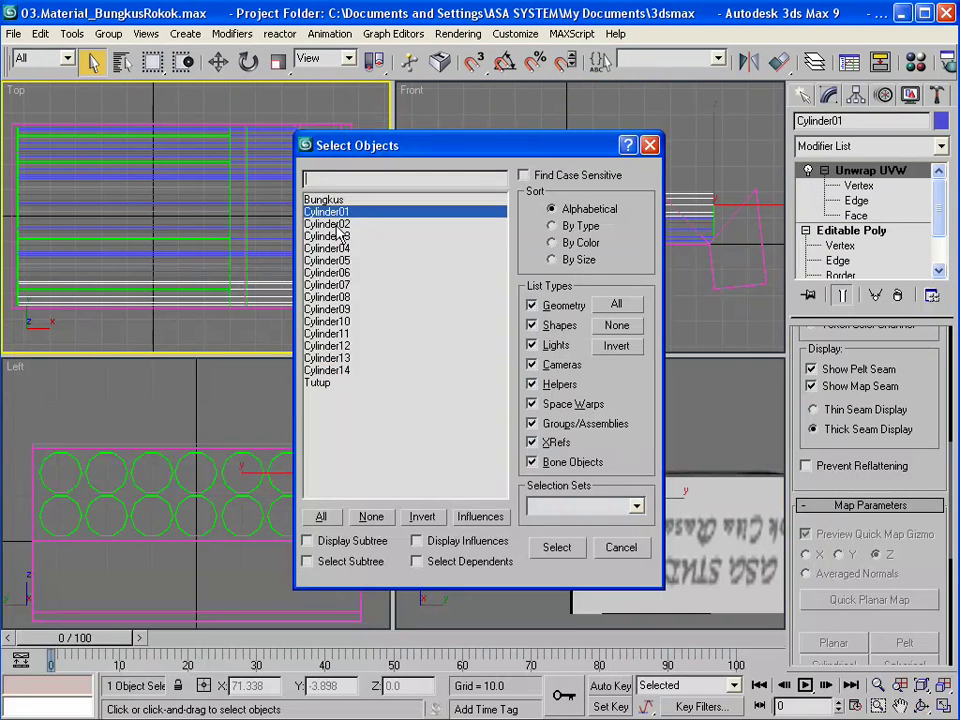
{"action": "left_click_drag", "start_coordinate": [337, 228], "coordinate": [333, 372]}
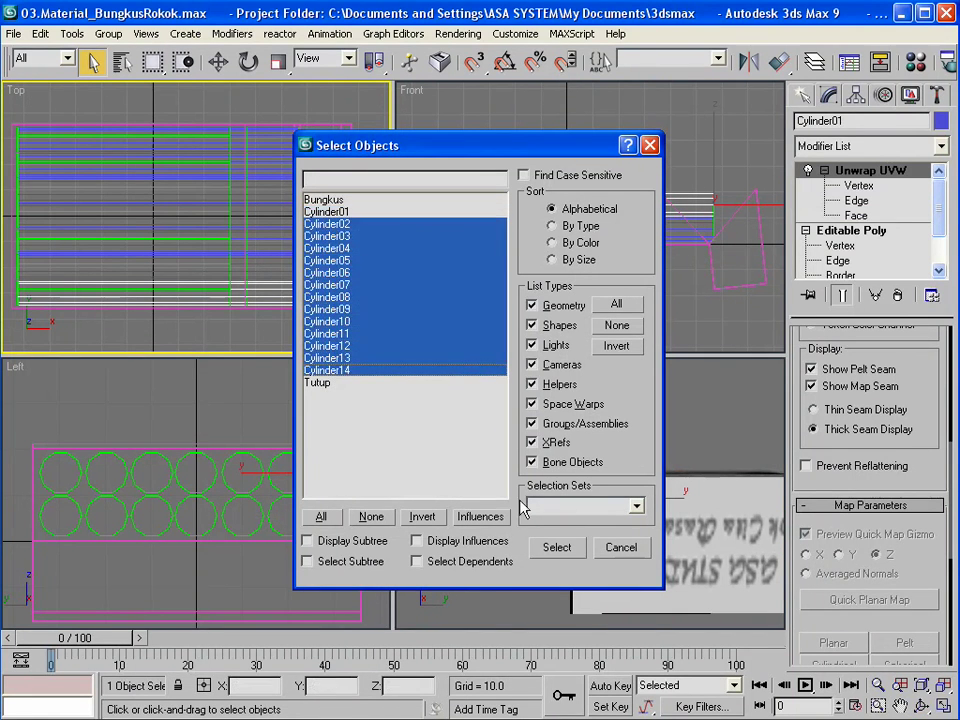
{"action": "left_click", "coordinate": [556, 548]}
{"action": "key", "text": "m"}
{"action": "mouse_move", "coordinate": [567, 557]}
{"action": "middle_mouse_down", "text": "alt"}
{"action": "mouse_move", "coordinate": [587, 527]}
{"action": "mouse_move", "coordinate": [497, 474]}
{"action": "middle_mouse_up", "text": "alt"}
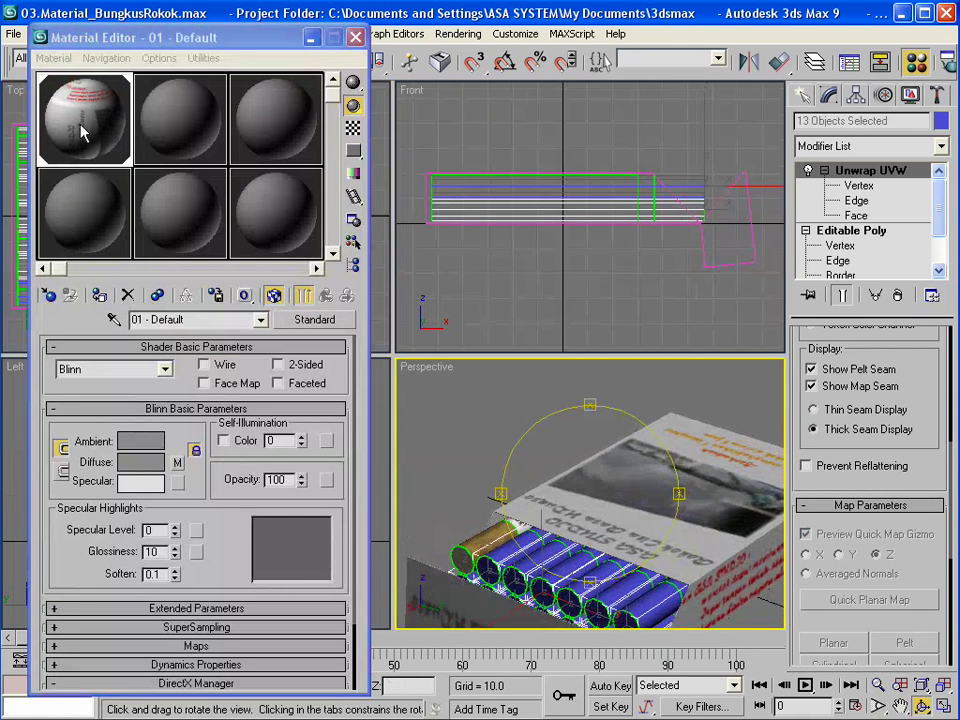
- Assign the 01 - Default material from slot 1 to the 13 selected cigarettes and reframe the pack
{"action": "left_click_drag", "start_coordinate": [78, 120], "coordinate": [195, 233]}
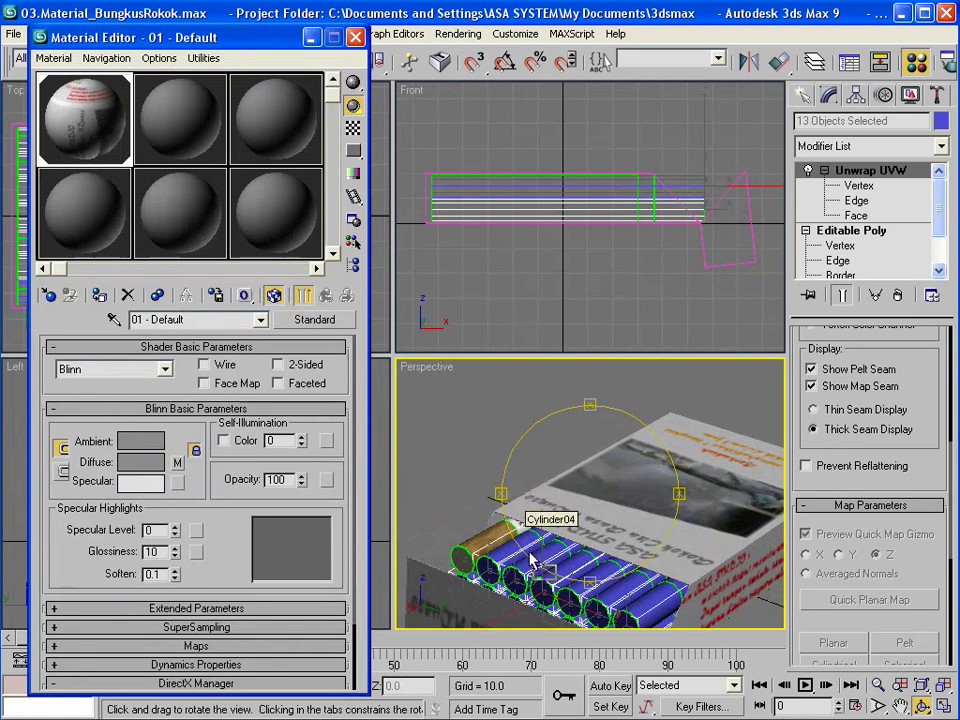
{"action": "left_click_drag", "start_coordinate": [195, 233], "coordinate": [530, 579]}
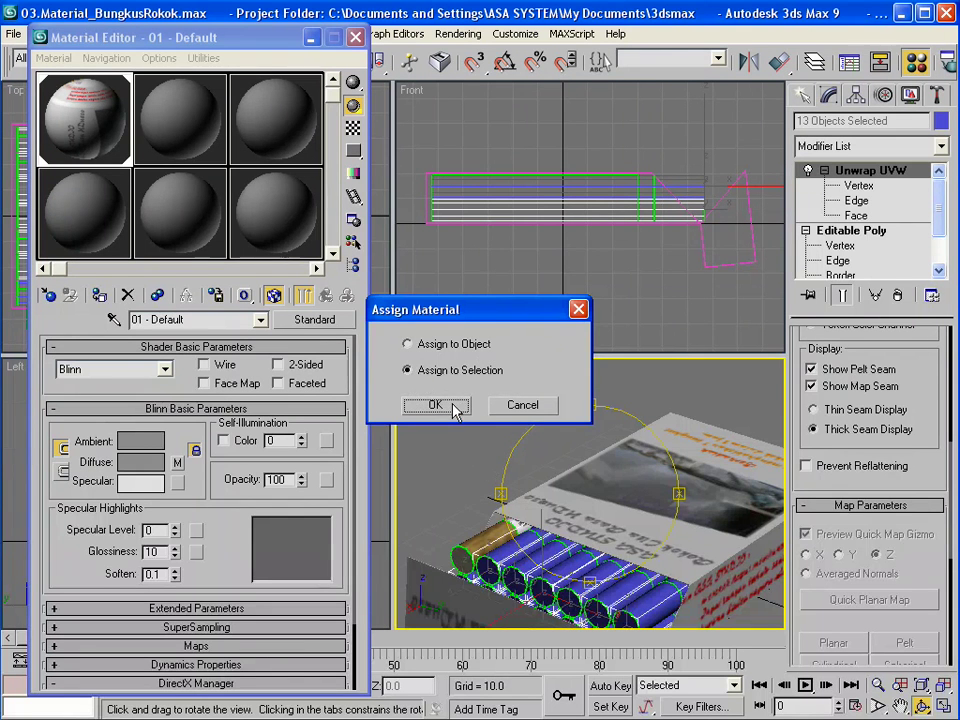
{"action": "left_click", "coordinate": [456, 410]}
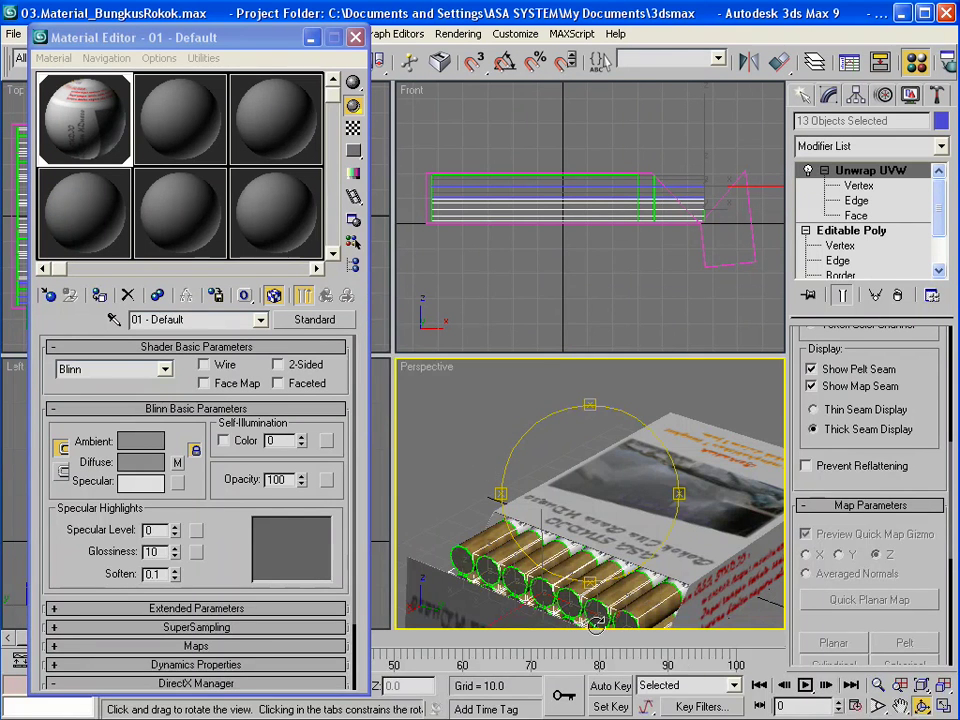
{"action": "mouse_move", "coordinate": [578, 568]}
{"action": "left_mouse_down"}
{"action": "mouse_move", "coordinate": [532, 580]}
{"action": "mouse_move", "coordinate": [583, 598]}
{"action": "left_mouse_up"}
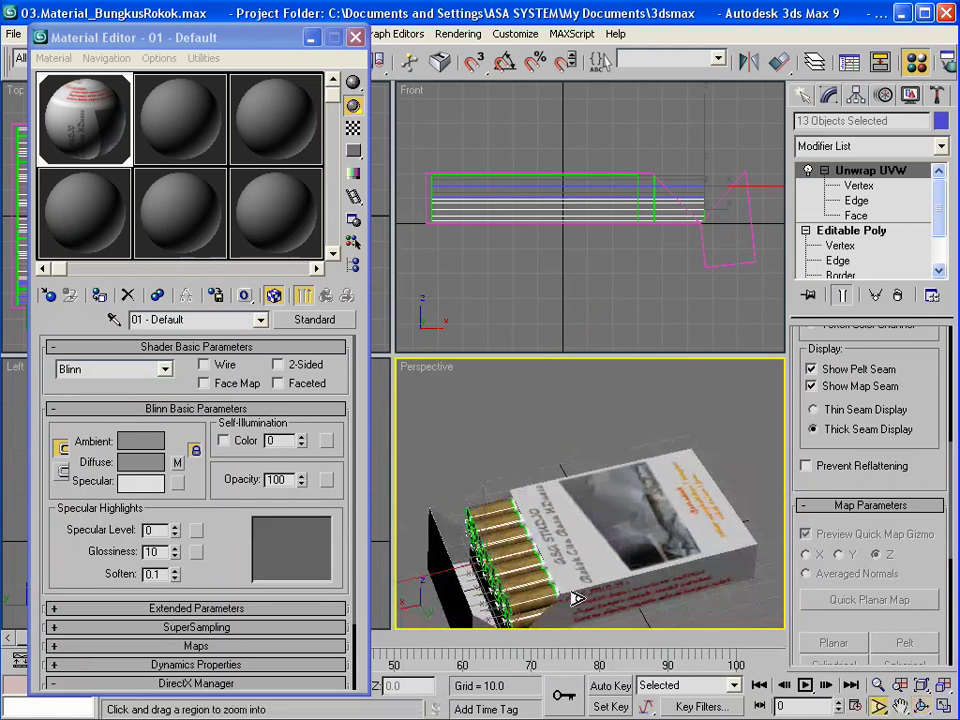
{"action": "key", "text": "ctrl+p"}
{"action": "left_click_drag", "start_coordinate": [475, 525], "coordinate": [471, 470]}
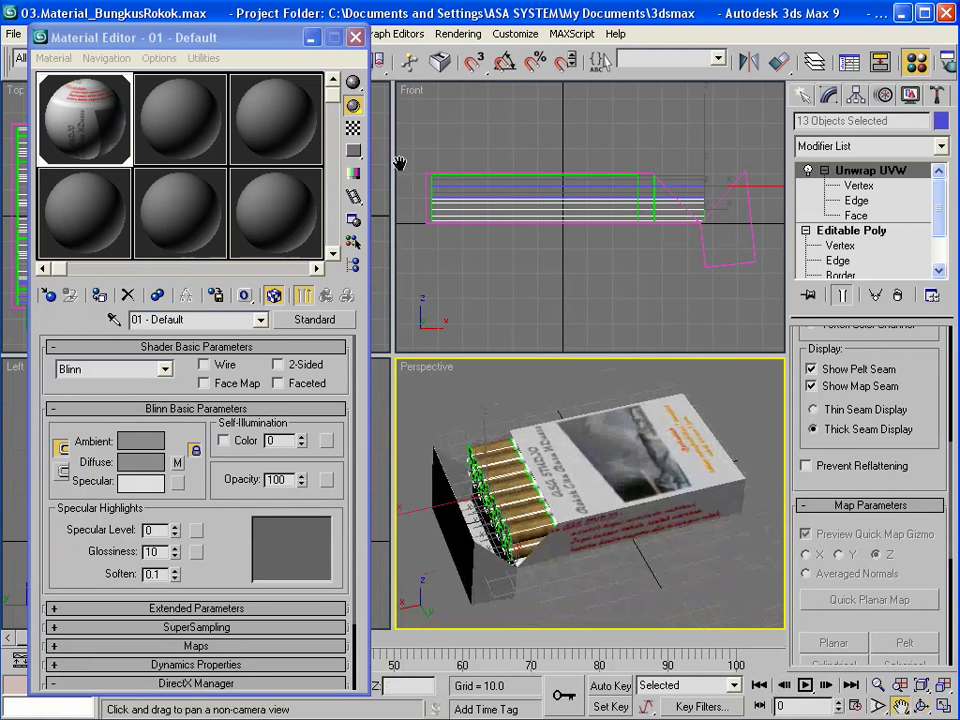
- Close the Material Editor, deselect all objects, and pan the perspective view to frame the pack
{"action": "key", "text": "m"}
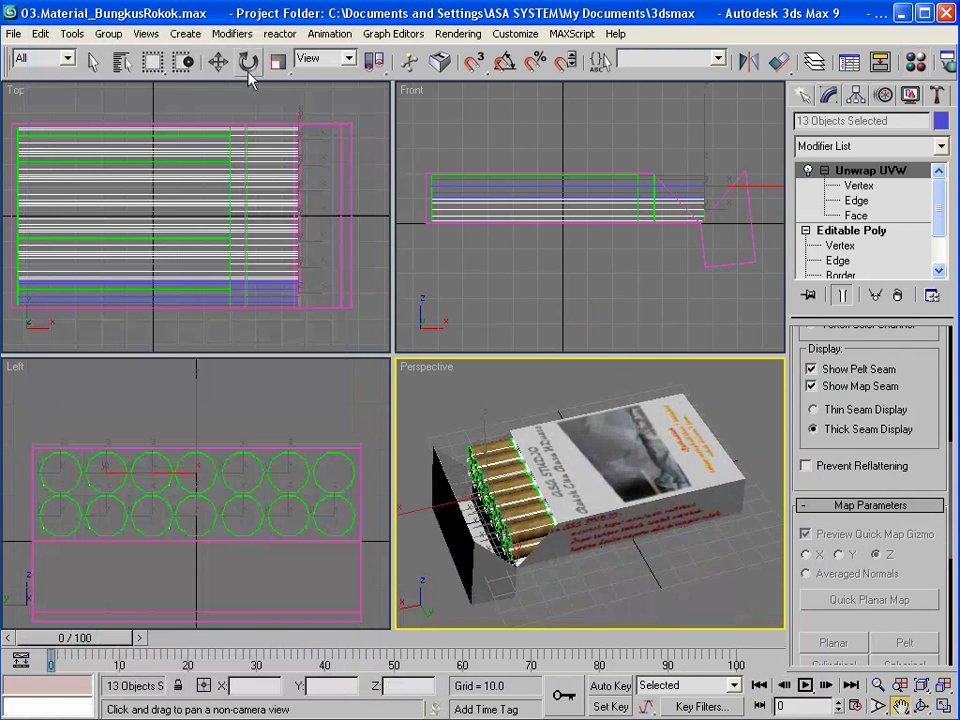
{"action": "left_click", "coordinate": [218, 62]}
{"action": "left_click", "coordinate": [440, 416]}
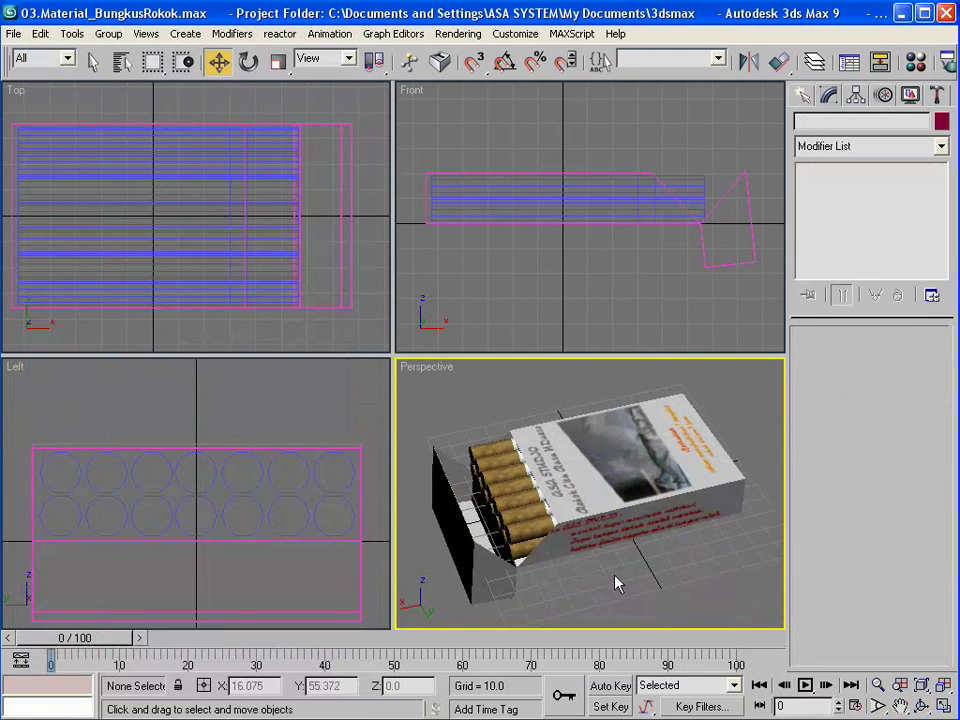
{"action": "left_click", "coordinate": [900, 706]}
{"action": "mouse_move", "coordinate": [547, 533]}
{"action": "left_mouse_down"}
{"action": "mouse_move", "coordinate": [530, 505]}
{"action": "mouse_move", "coordinate": [546, 497]}
{"action": "mouse_move", "coordinate": [548, 450]}
{"action": "mouse_move", "coordinate": [512, 443]}
{"action": "left_mouse_up"}
{"action": "left_click", "coordinate": [878, 706]}
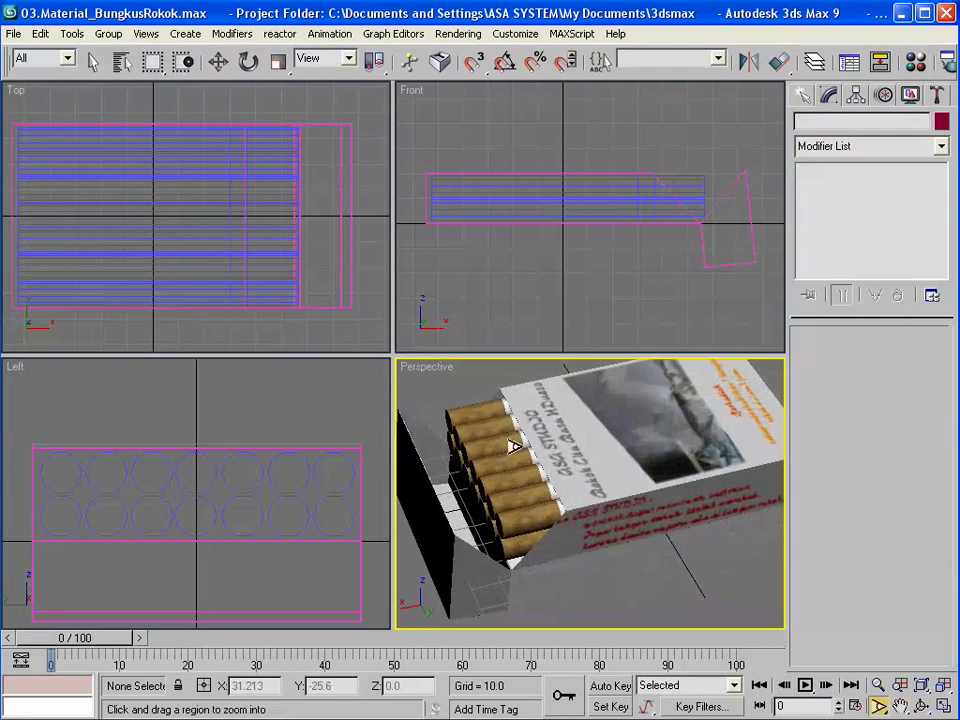